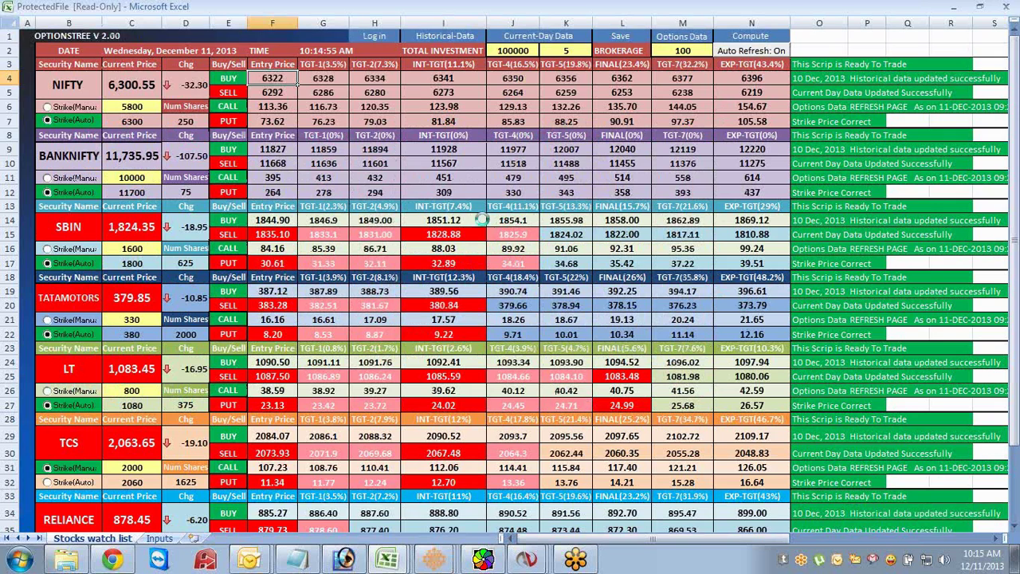
View the market indices on the NSE website in Chrome, then return to the workbook and end the halted macro.
left_click(112, 559)
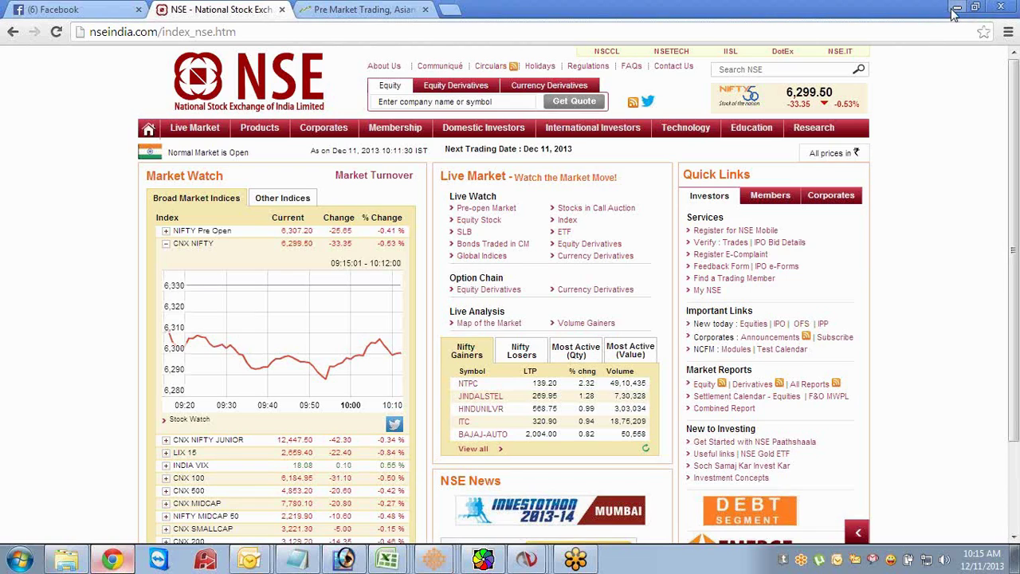
left_click(957, 8)
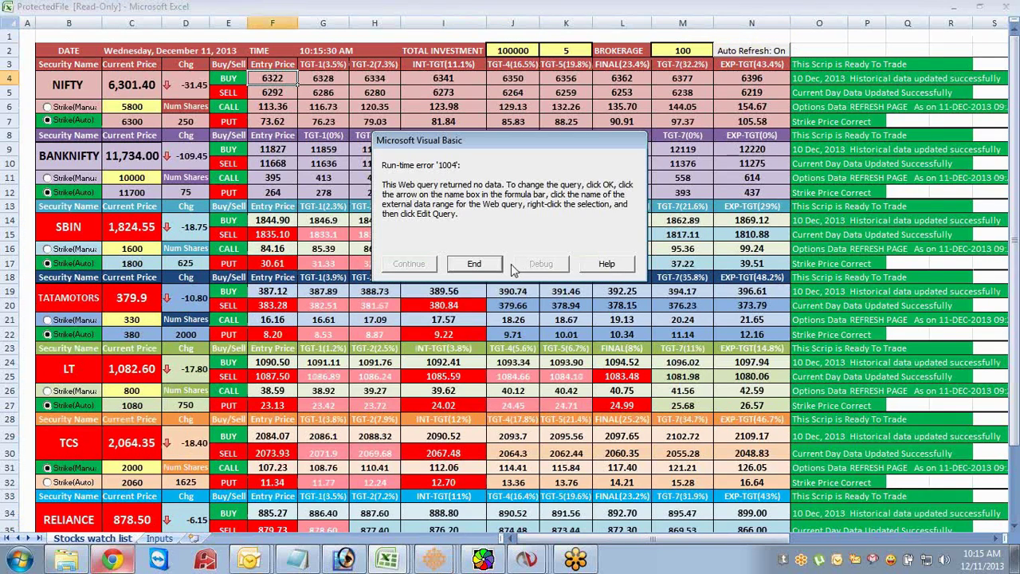
left_click(494, 264)
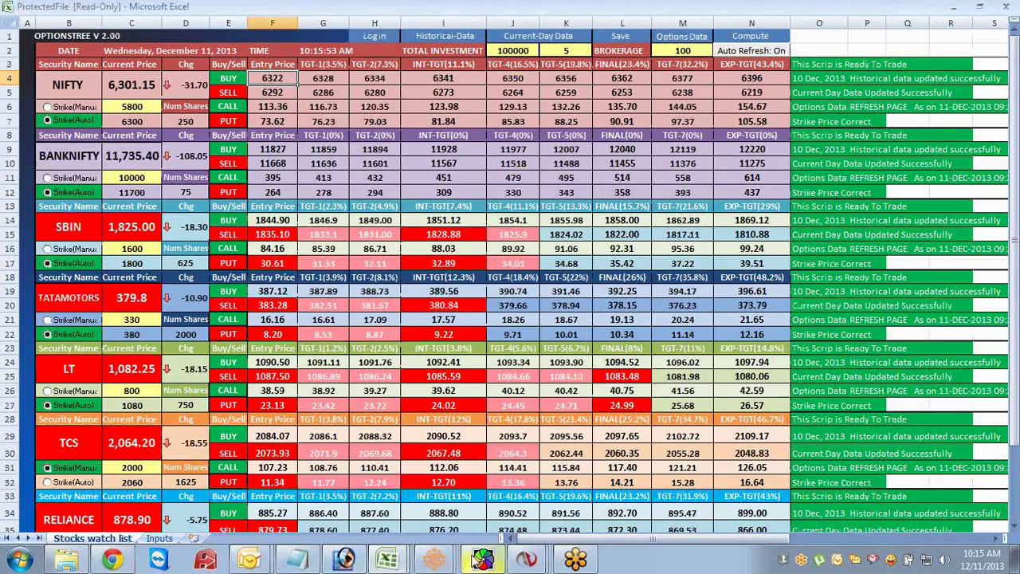
Switch to IIFL Trader Terminal and check the SBIN 26 Dec 2013 CE 1800 and PE 1800 option rates.
mouse_move(434, 557)
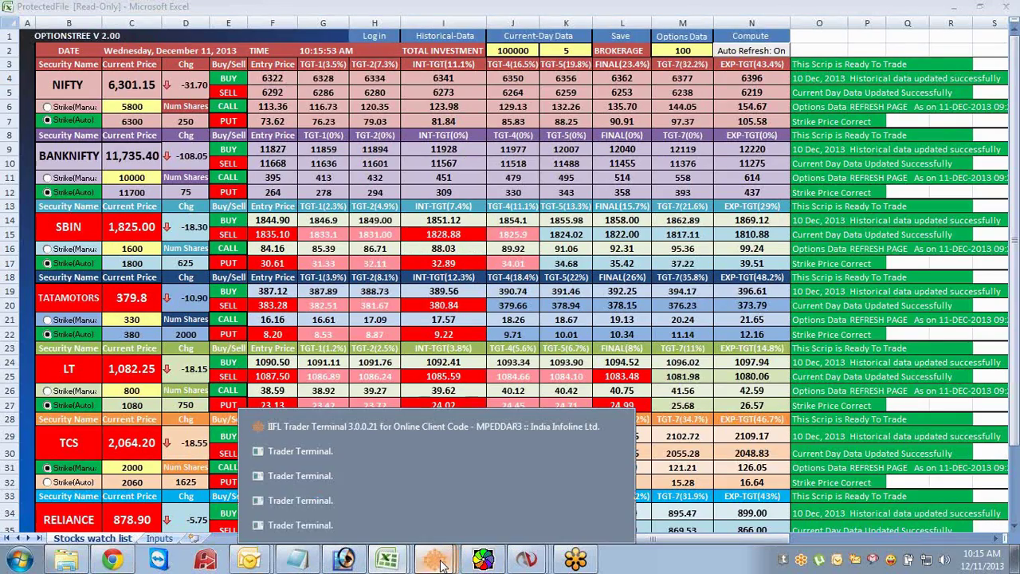
left_click(427, 428)
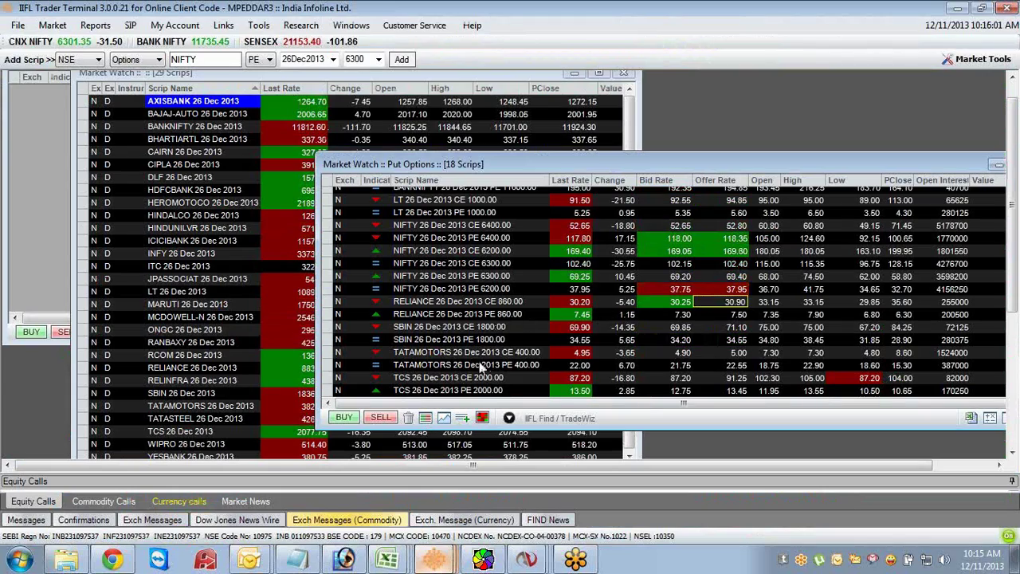
left_click(502, 328)
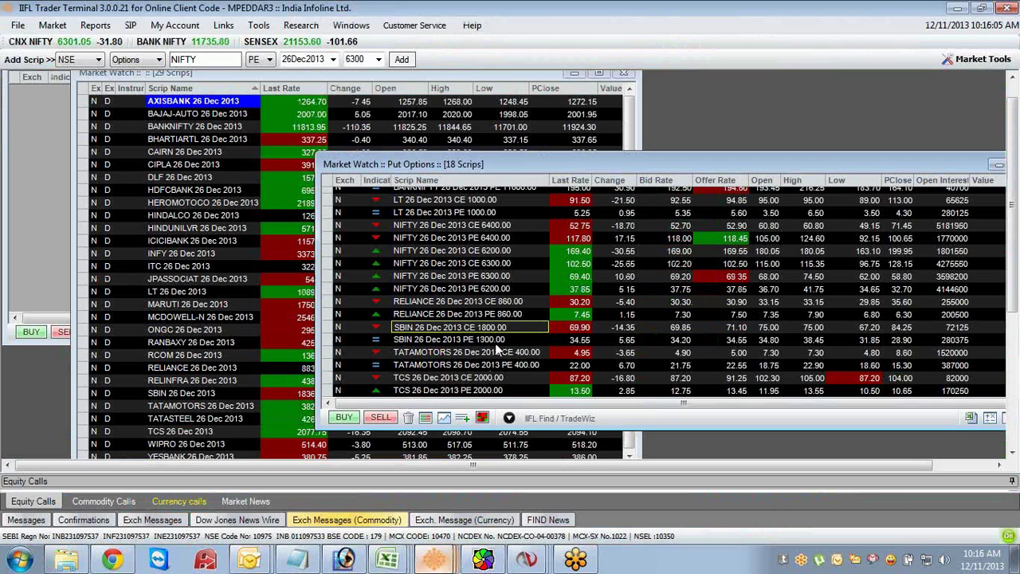
left_click(502, 343)
left_click(577, 343)
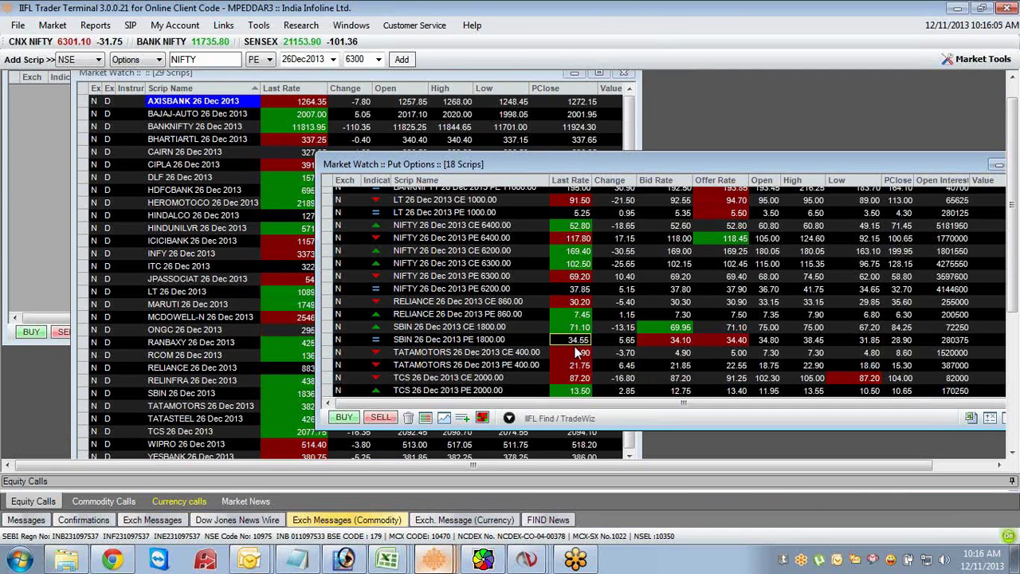
Switch to the ProtectedFile workbook in Excel and review the entry prices and targets from NIFTY down to RELIANCE.
left_click(388, 561)
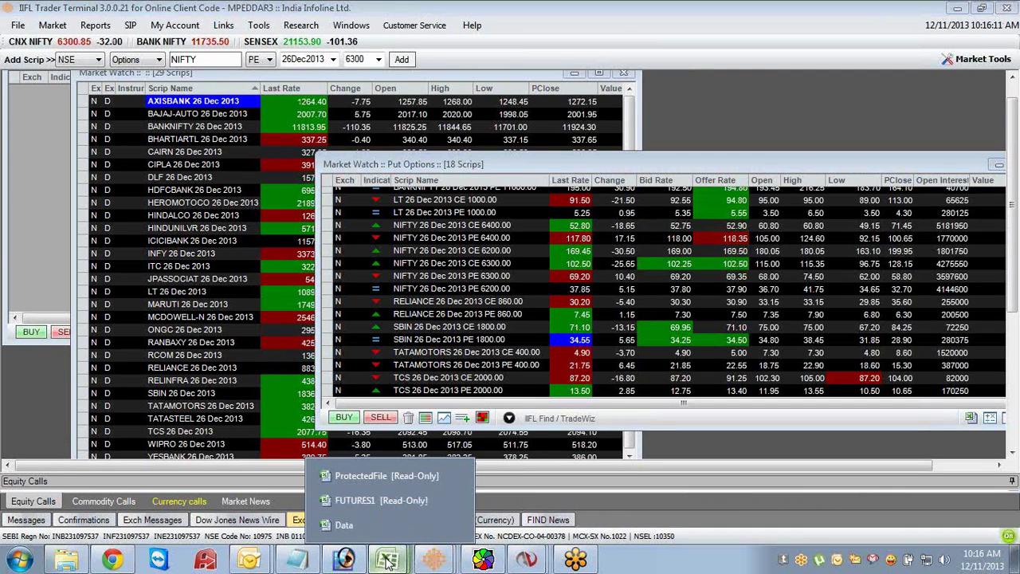
left_click(382, 475)
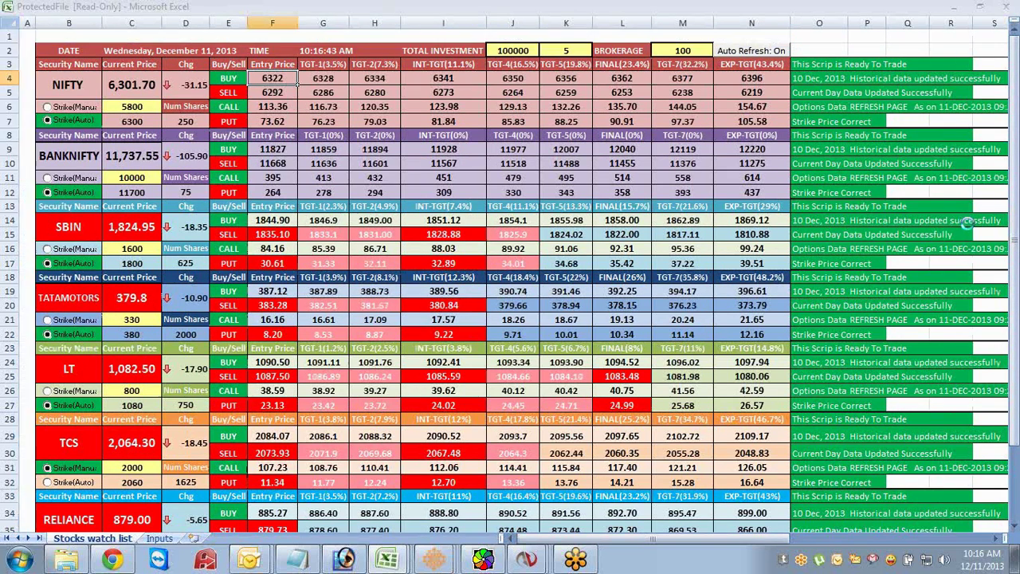
left_click(280, 174)
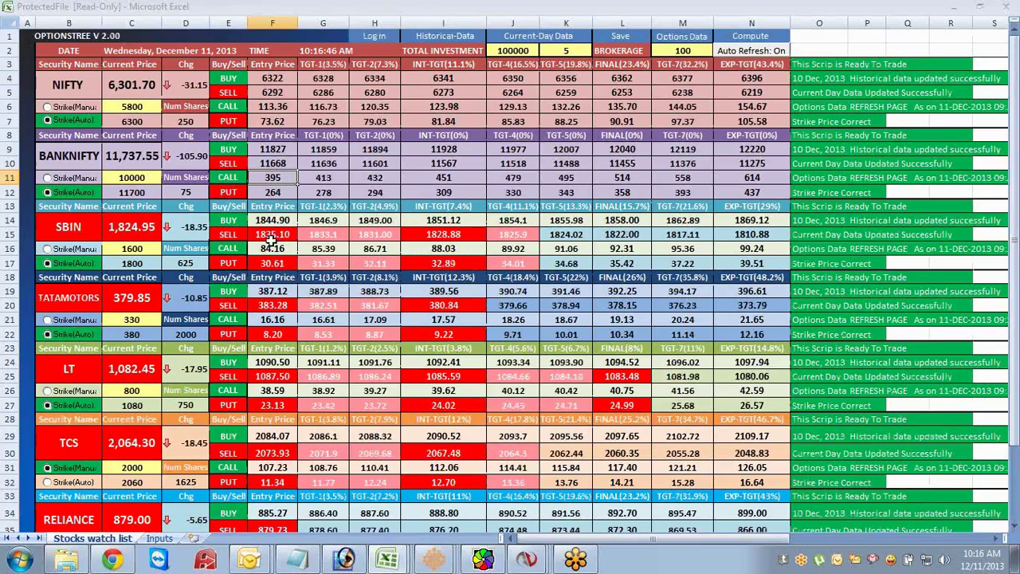
scroll(295, 291, "down", 3)
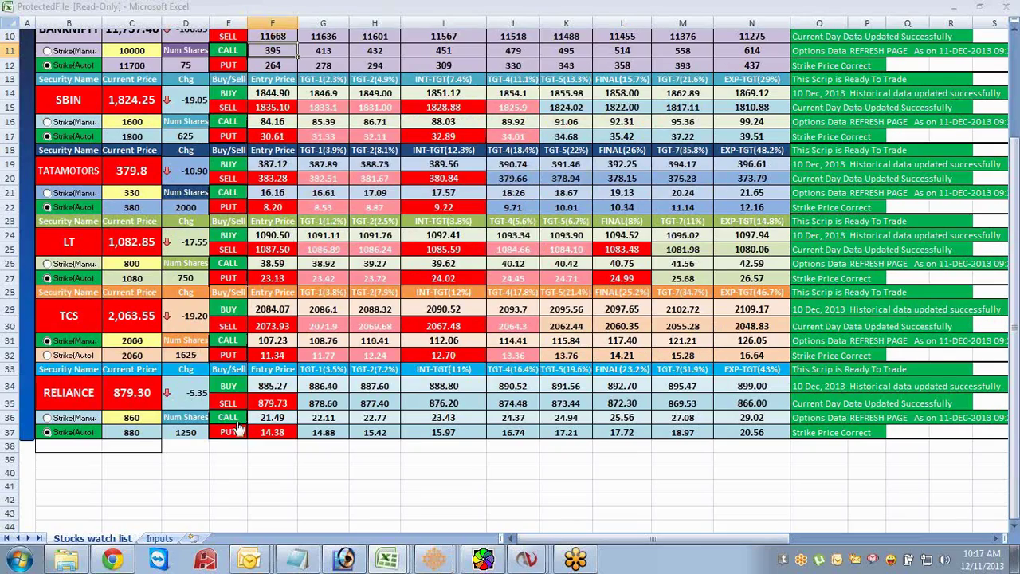
scroll(231, 426, "up", 3)
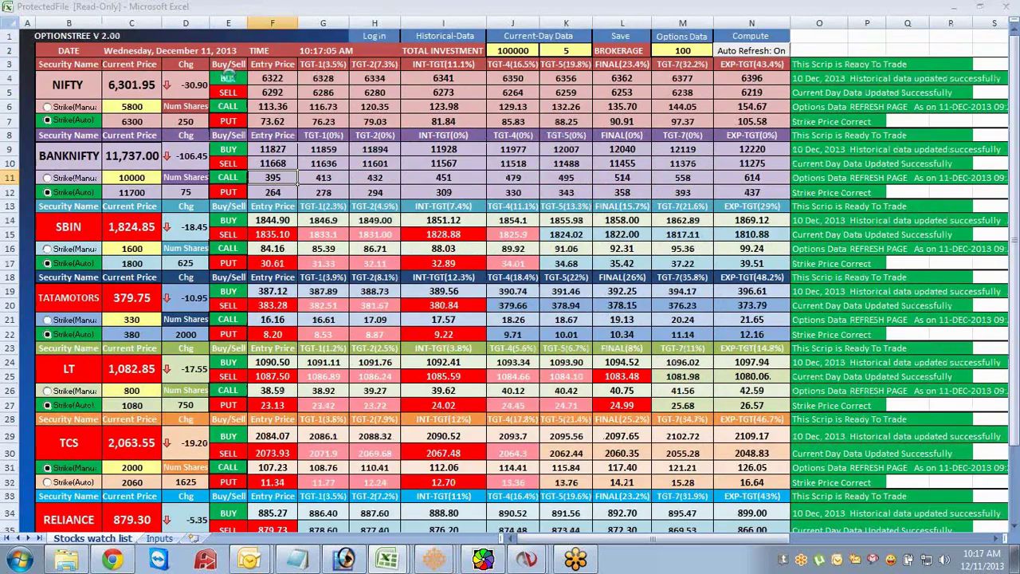
left_click(274, 79)
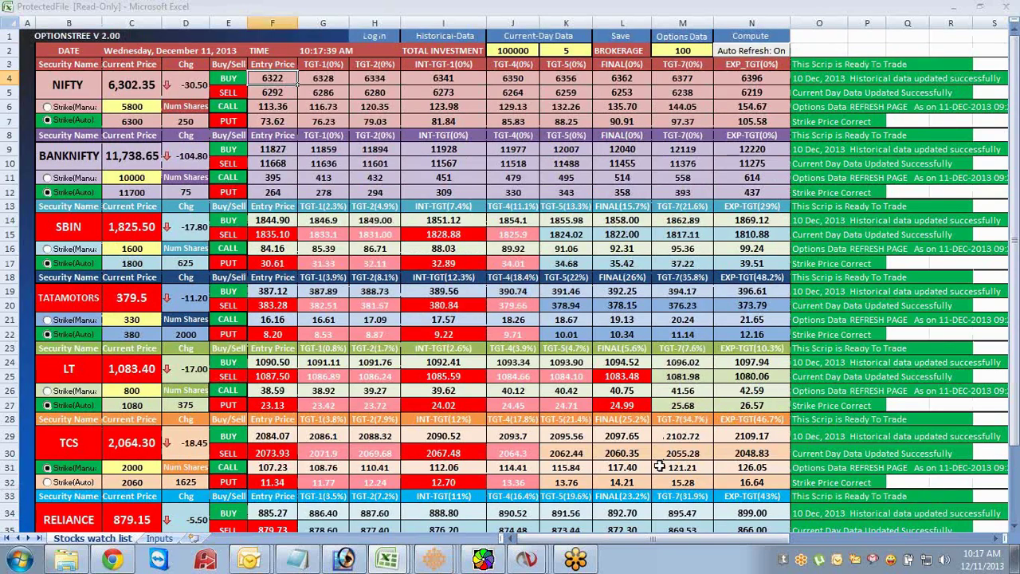
Examine the buy and sell signals on the TCS1 10-minute chart in NinjaTrader, then return to the workbook.
mouse_move(387, 559)
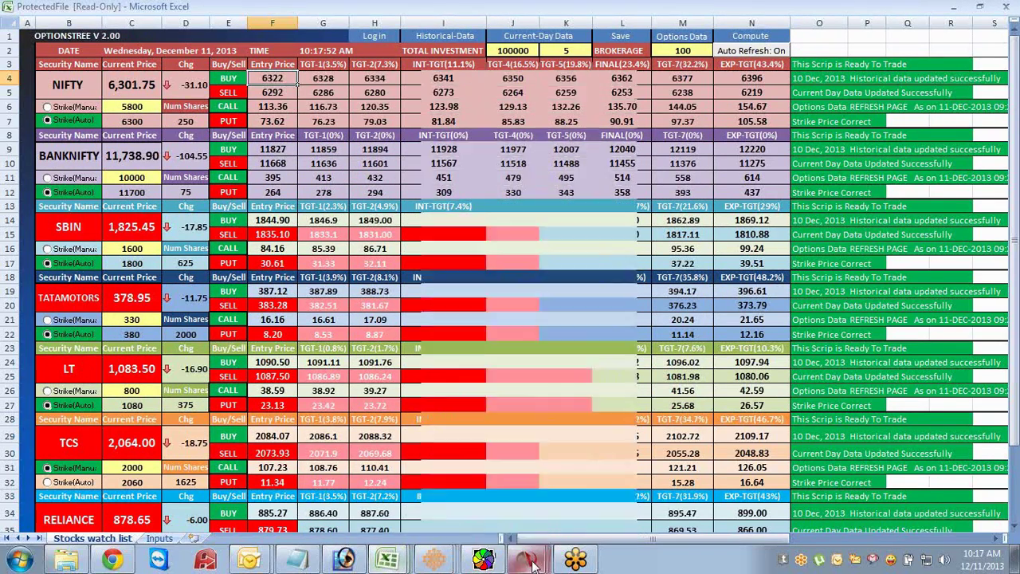
mouse_move(530, 560)
left_click(513, 323)
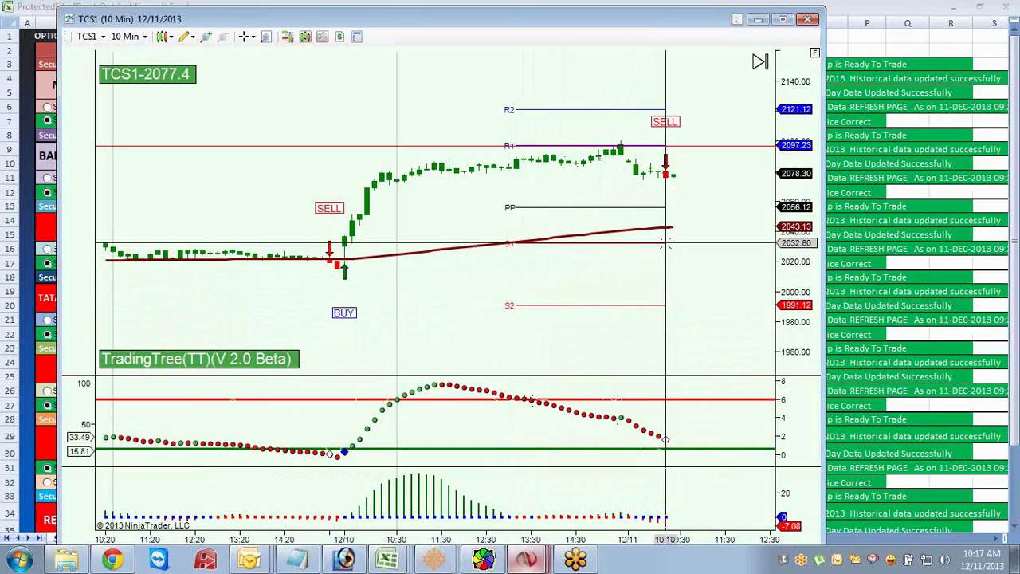
left_click(1010, 260)
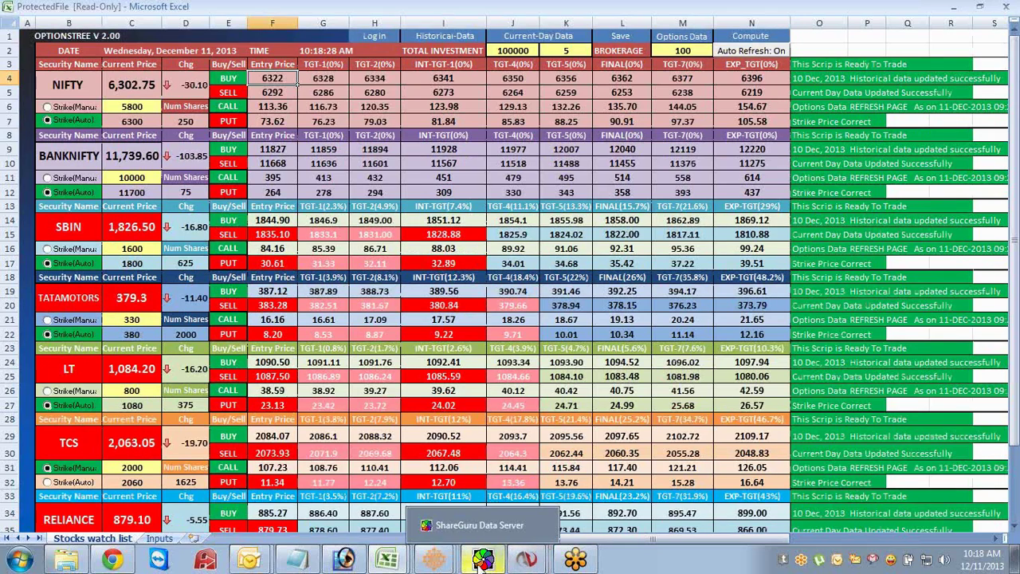
Switch to ShareGuru Data Server and backfill 30 days of data for the symbols BAJAJAUTO1 through BPCL1.
left_click(482, 559)
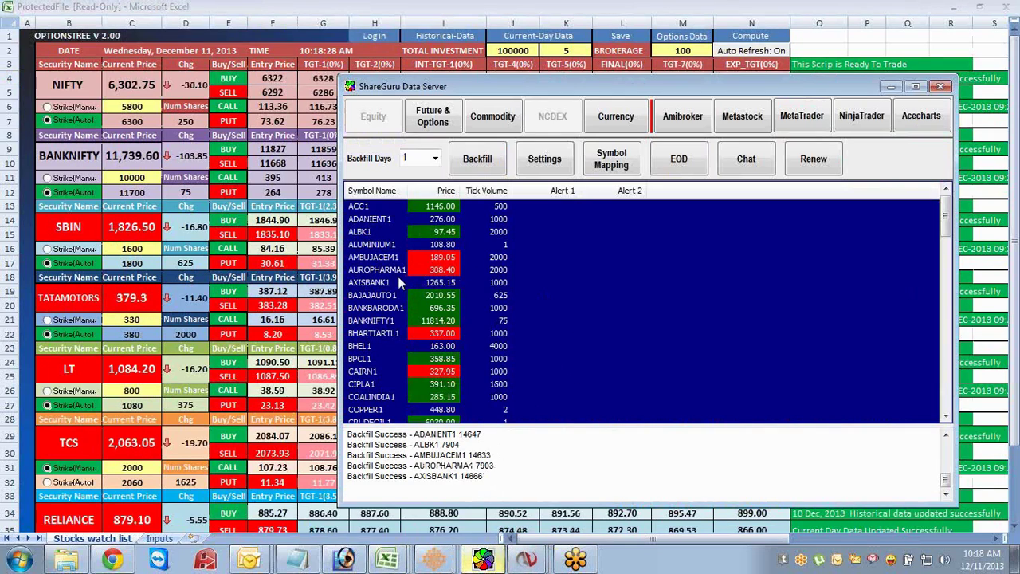
left_click(385, 300)
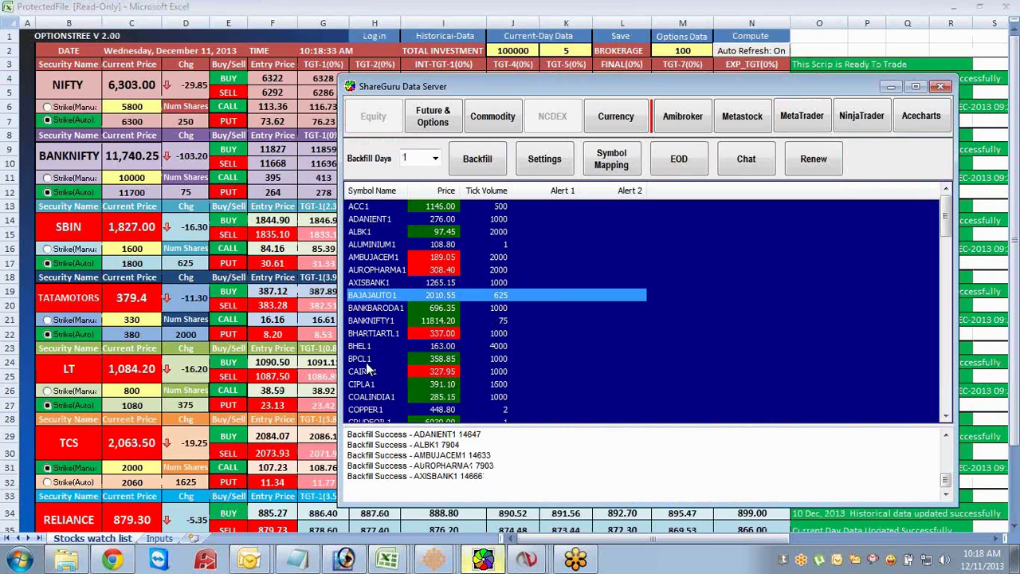
left_click(365, 363, "shift")
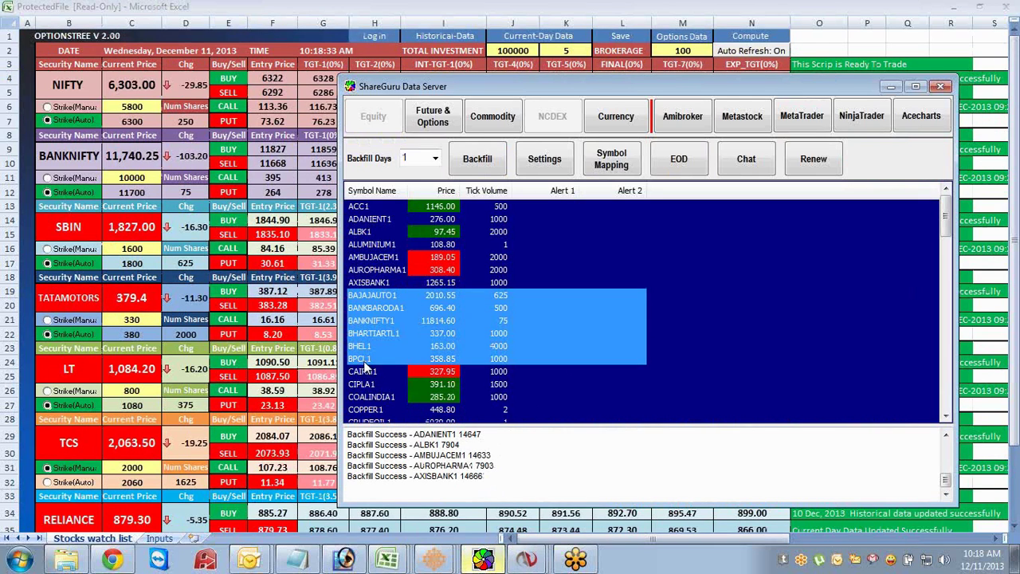
right_click(566, 306)
mouse_move(603, 331)
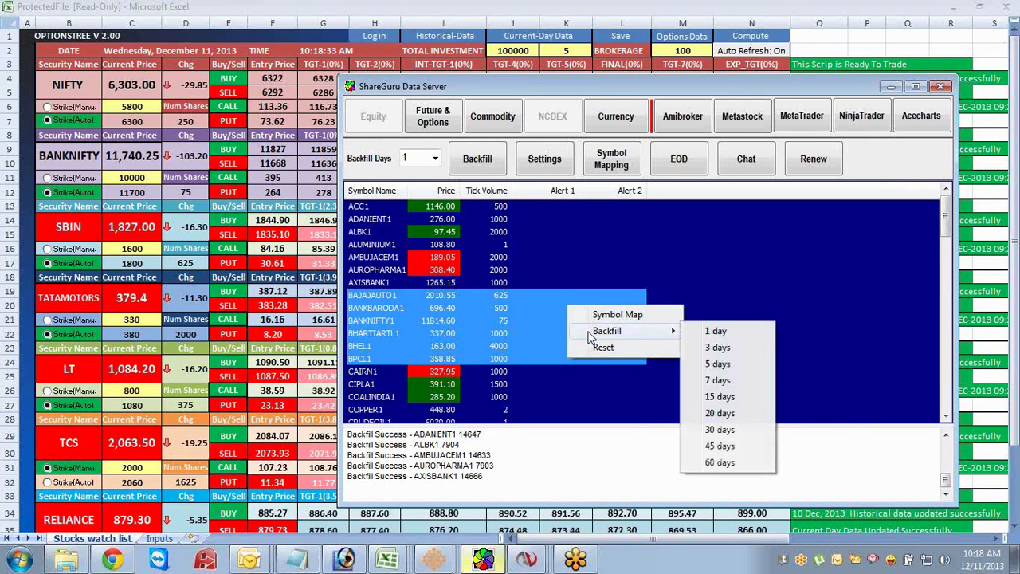
left_click(720, 430)
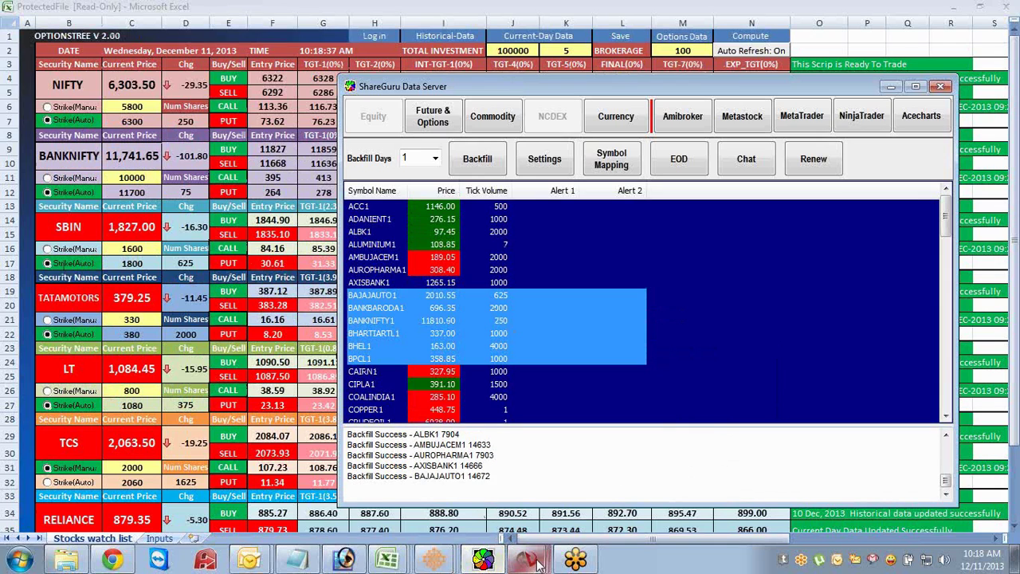
Switch to the NinjaTrader Control Center and open the Historical Data Manager, moving its window aside.
left_click(525, 559)
left_click(552, 85)
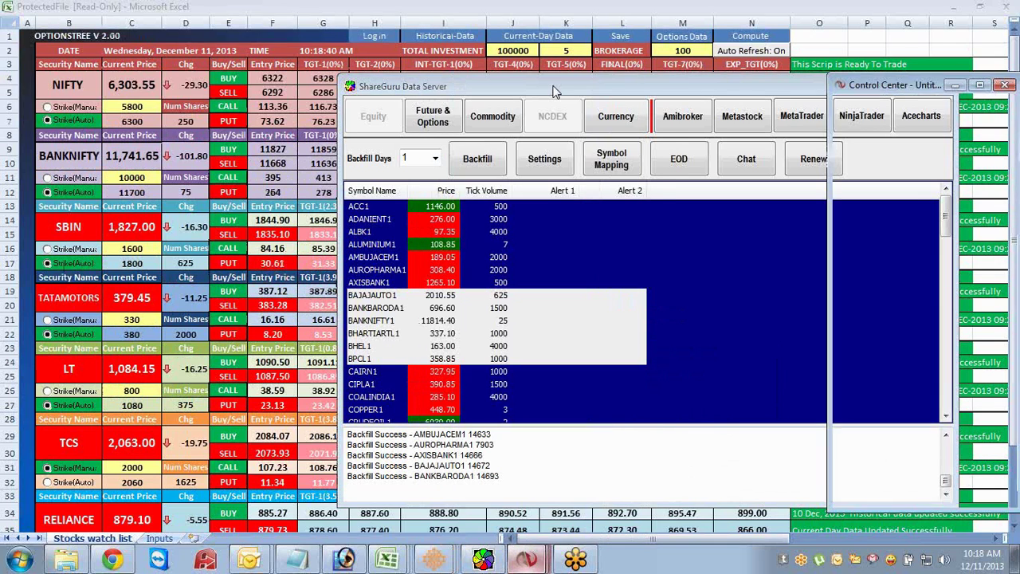
left_click(882, 102)
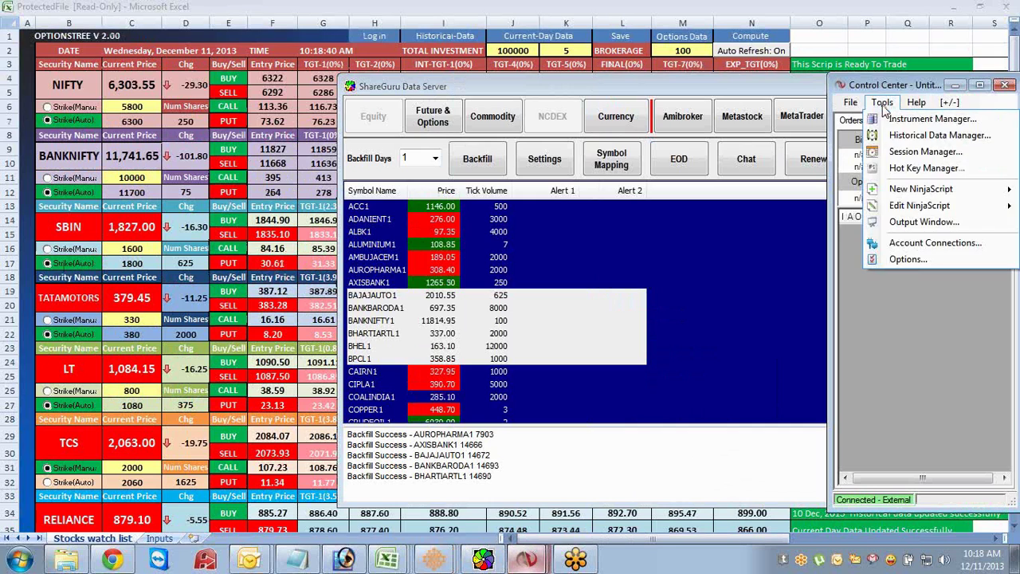
left_click(882, 141)
left_click_drag(506, 105, 705, 104)
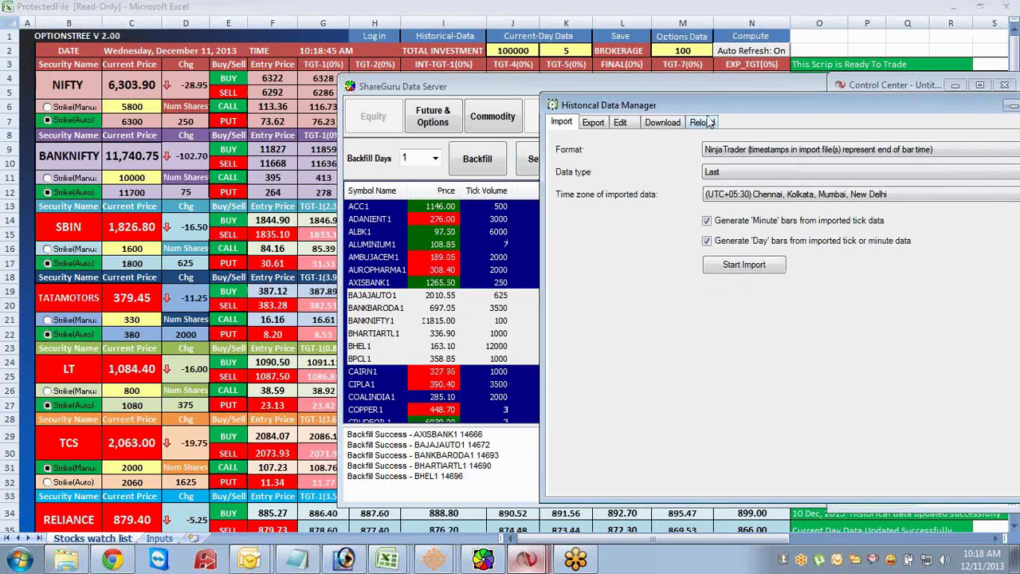
Import the historical data files BAJAJAUTO1 through BPCL1 from the NTImportDir folder.
left_click(749, 264)
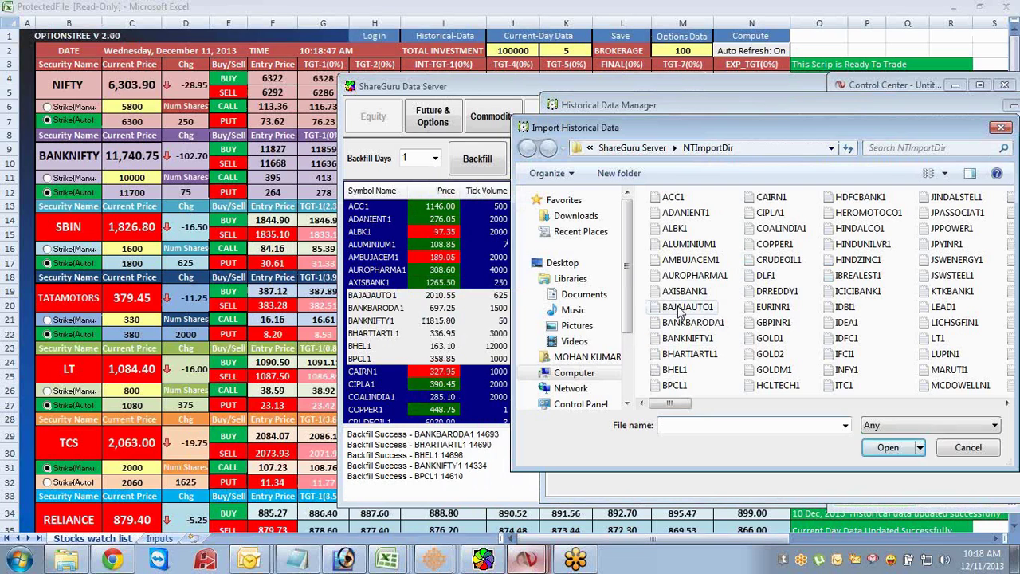
left_click(686, 307)
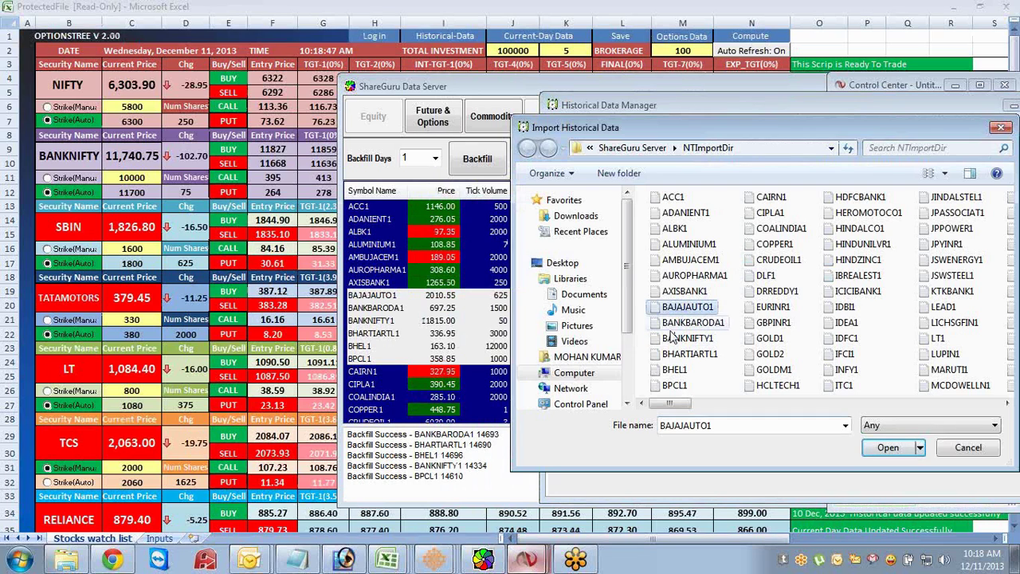
left_click(674, 385, "shift")
left_click(886, 449)
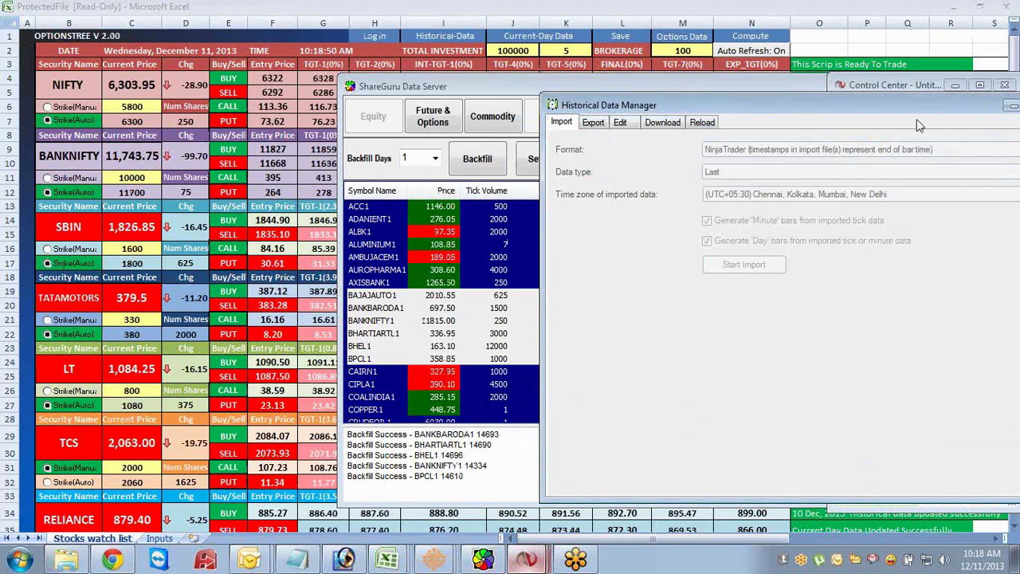
left_click(897, 97)
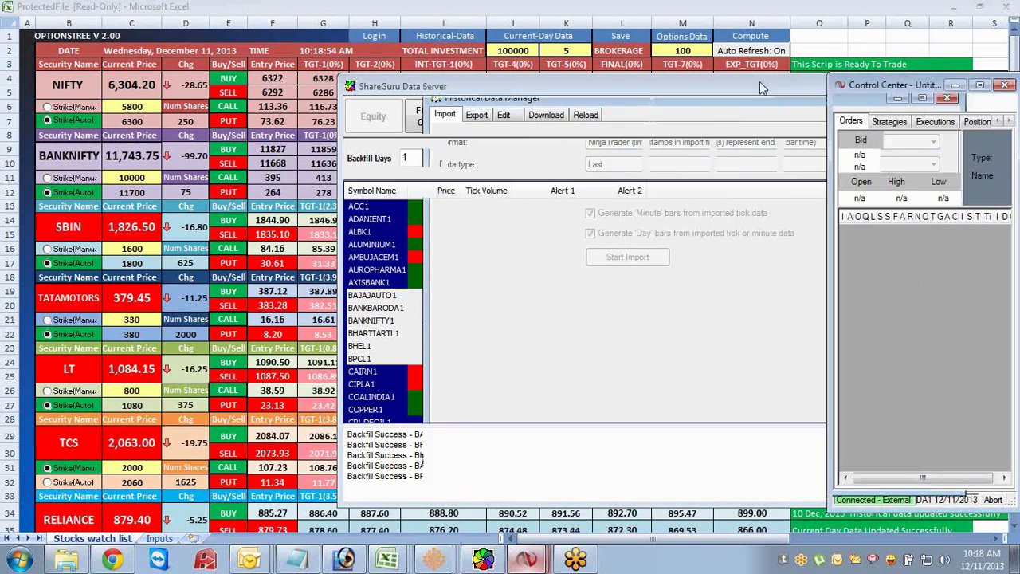
left_click(889, 88)
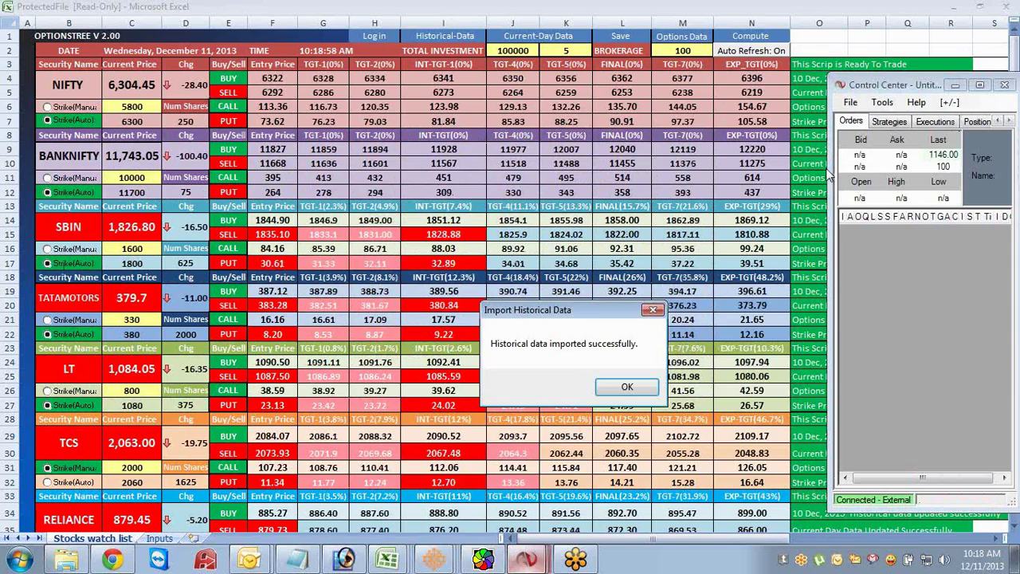
left_click(655, 385)
Create a new 10-minute chart of BAJAJAUTO1 with 365 days of data, then minimize it.
left_click(850, 102)
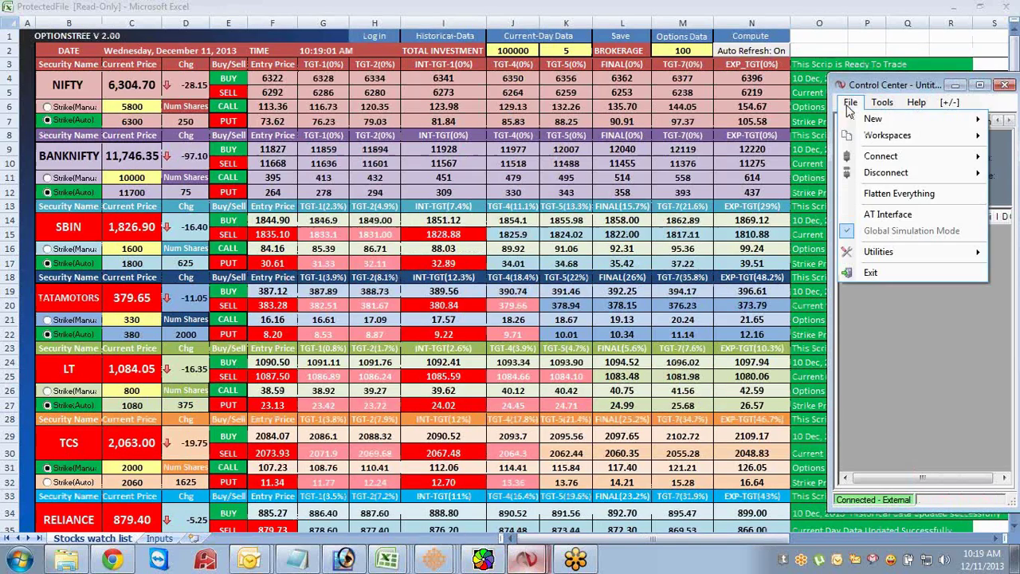
mouse_move(872, 118)
left_click(749, 160)
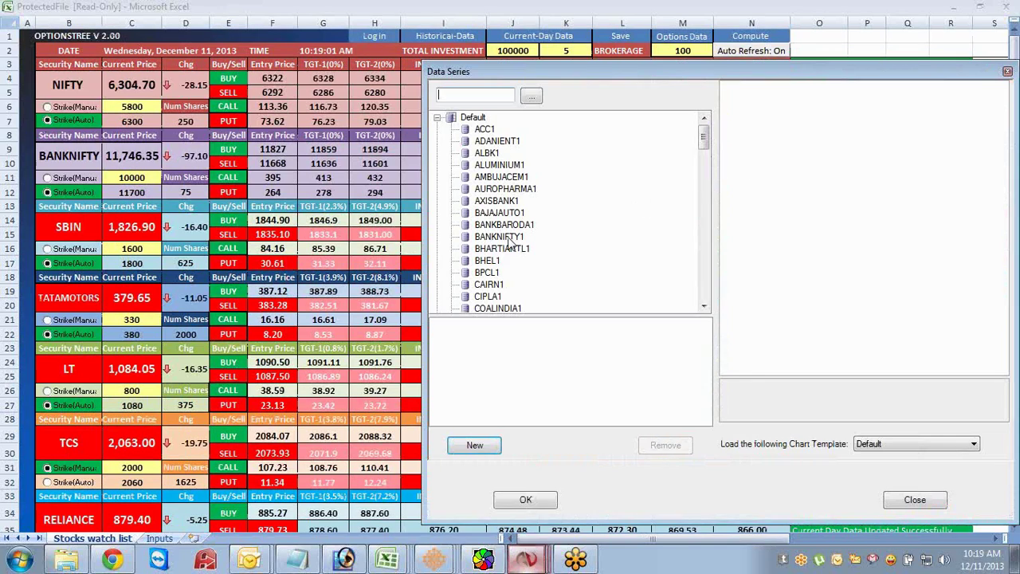
double_click(498, 212)
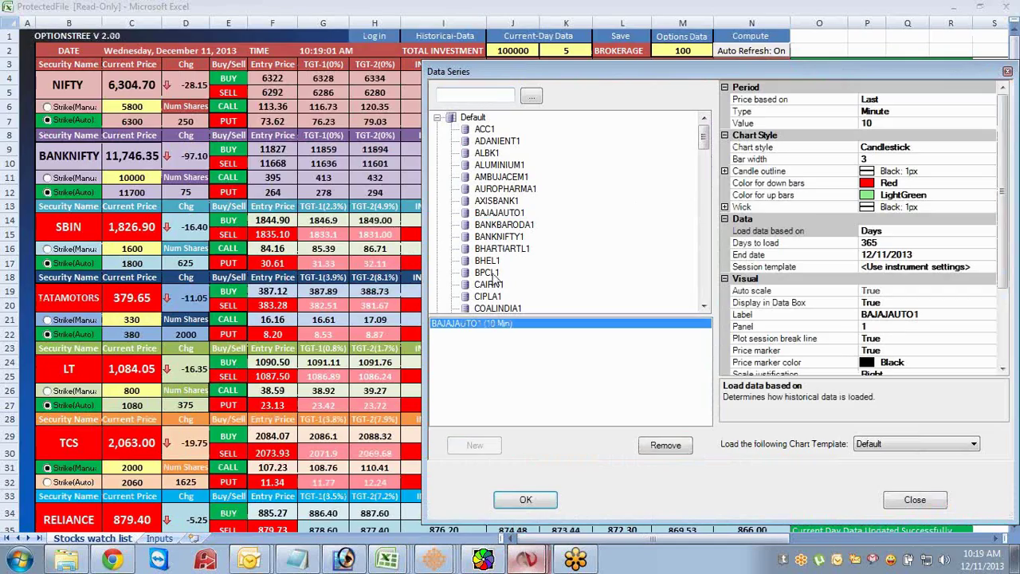
left_click(525, 500)
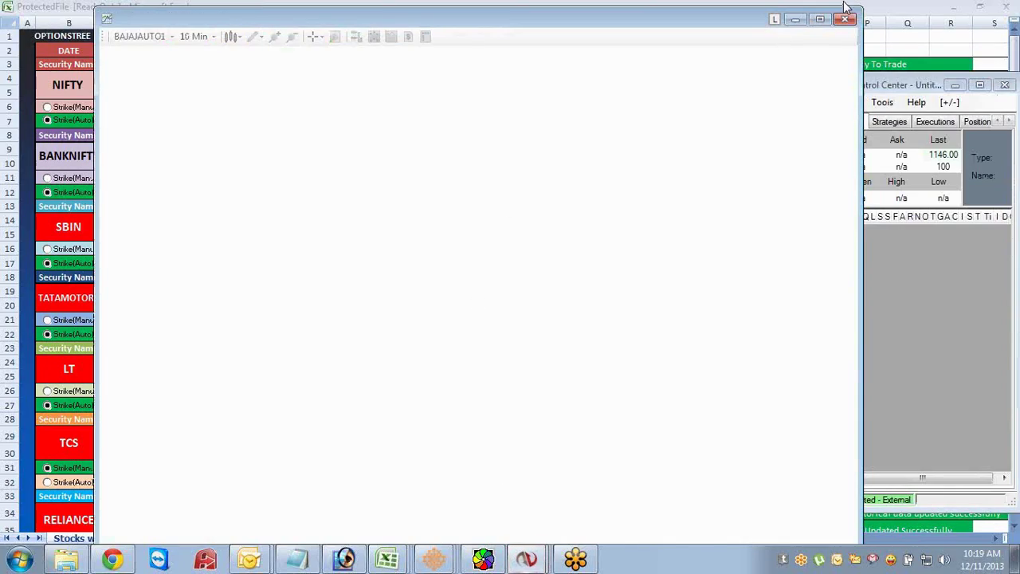
left_click(793, 22)
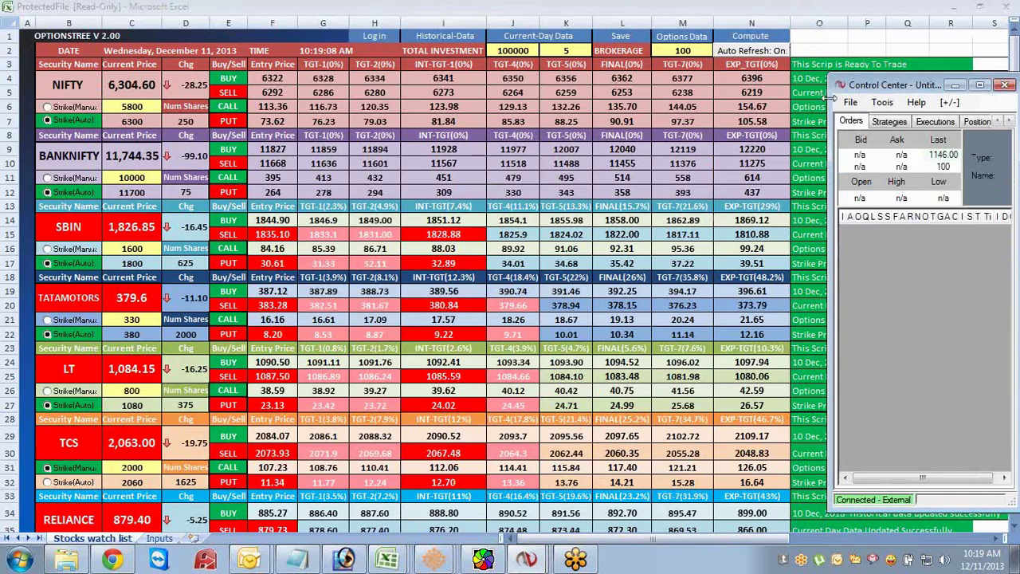
Create a new 10-minute chart of BHARTIARTL1 with 365 days of data, then minimize it.
left_click(850, 102)
mouse_move(873, 119)
left_click(779, 155)
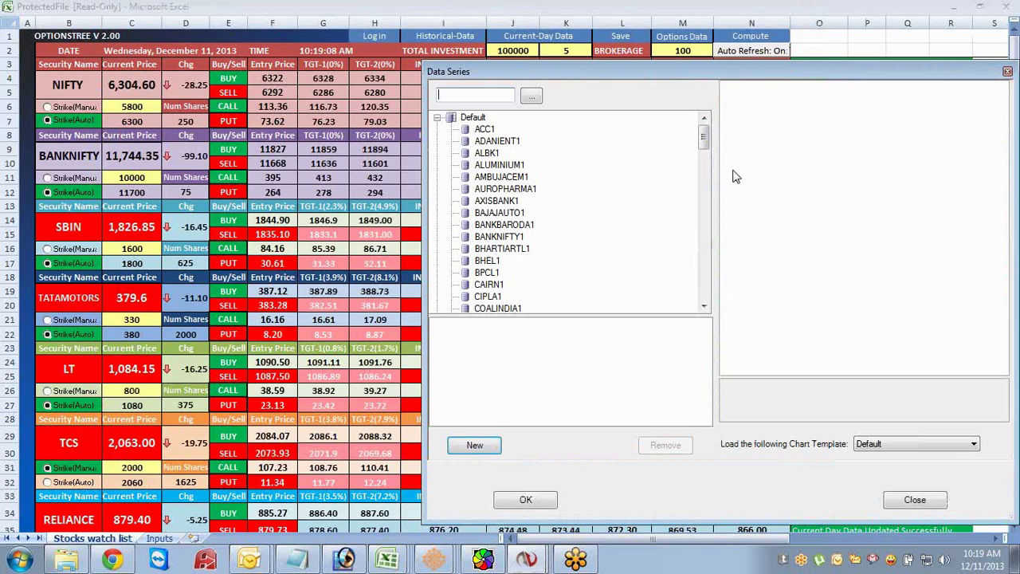
left_click(510, 249)
double_click(510, 250)
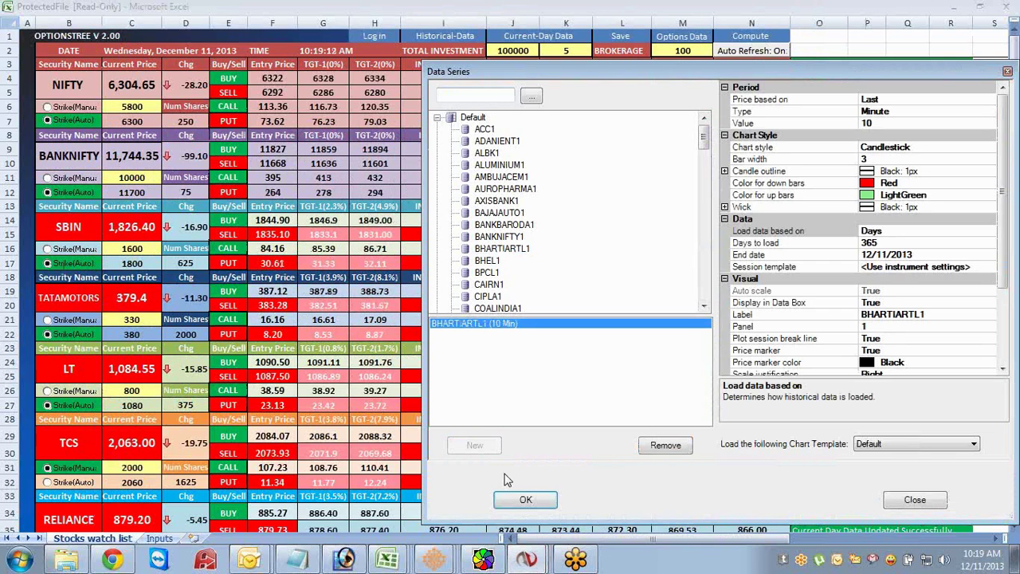
left_click(525, 497)
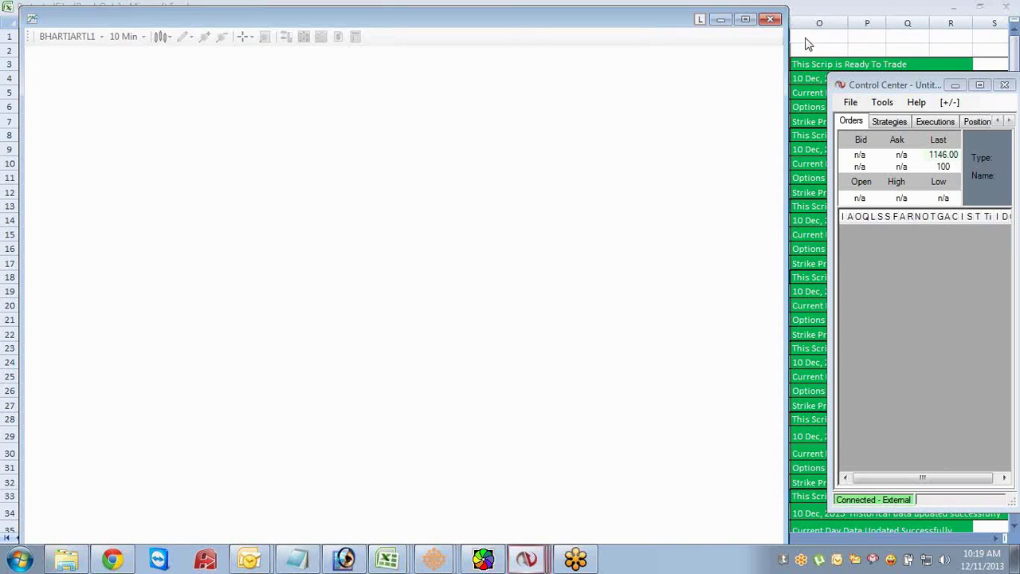
left_click(719, 20)
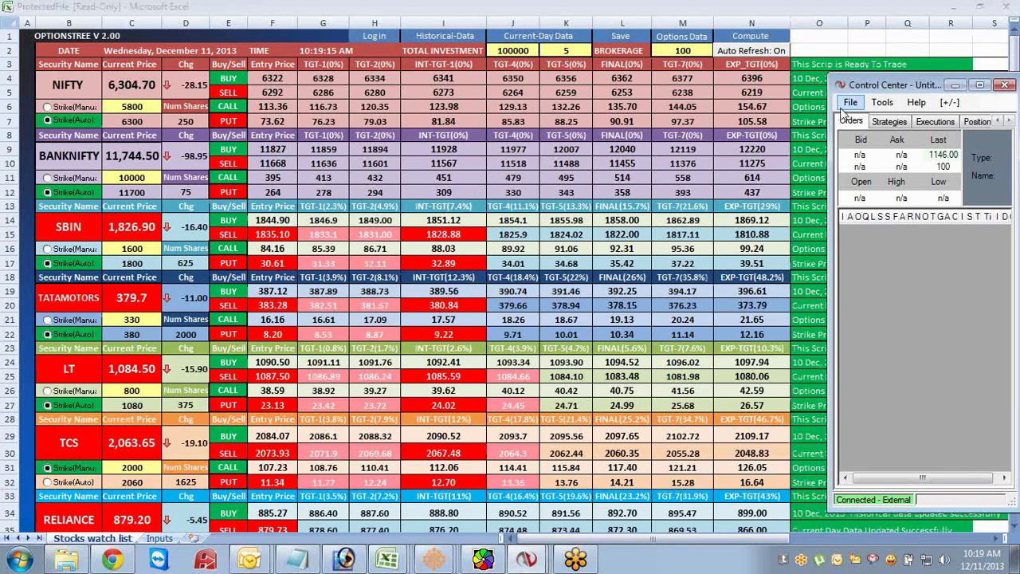
Create a new 10-minute chart of BHEL1 with 365 days of data, then minimize it.
left_click(850, 102)
mouse_move(850, 121)
left_click(733, 152)
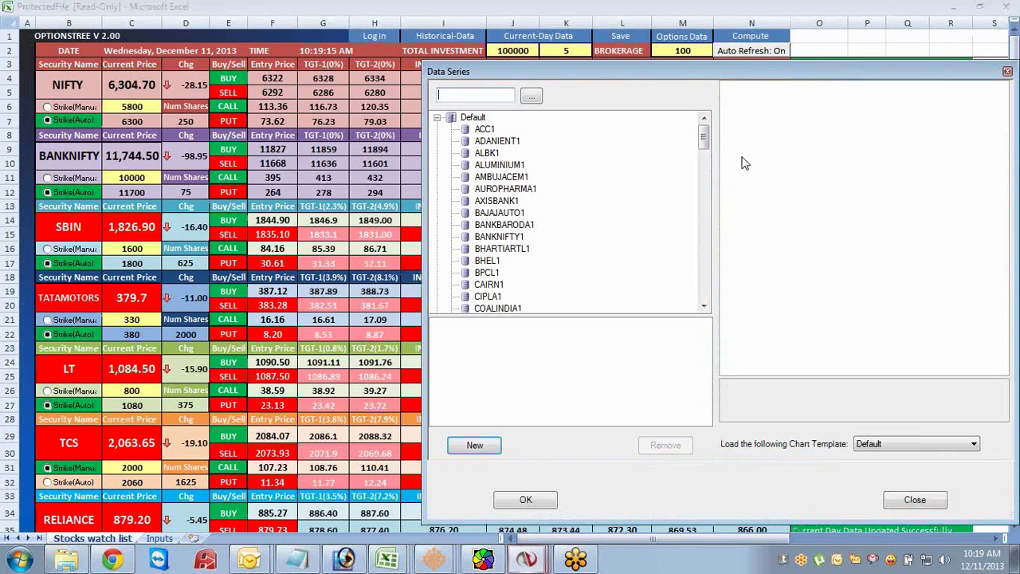
double_click(487, 262)
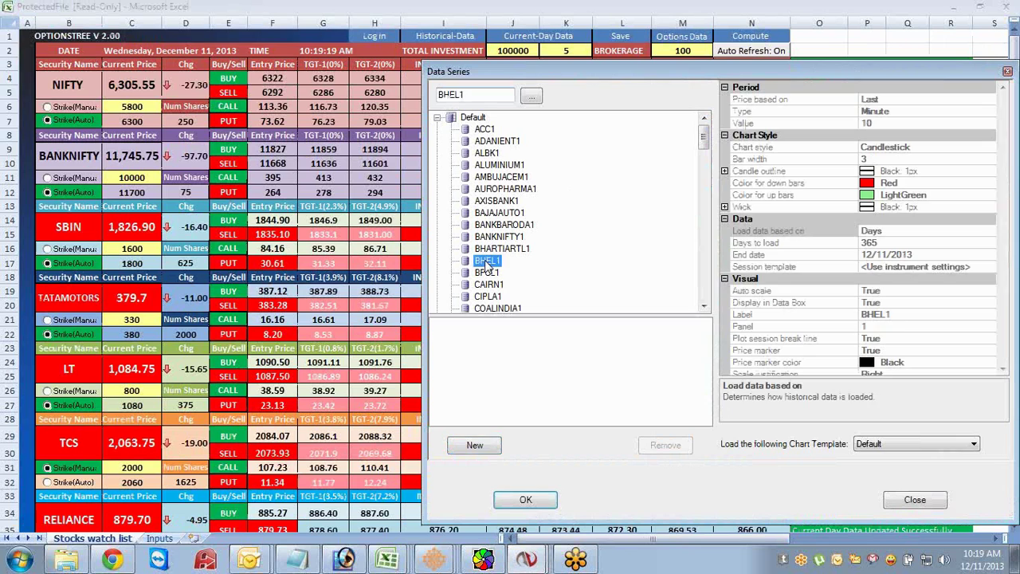
left_click(528, 499)
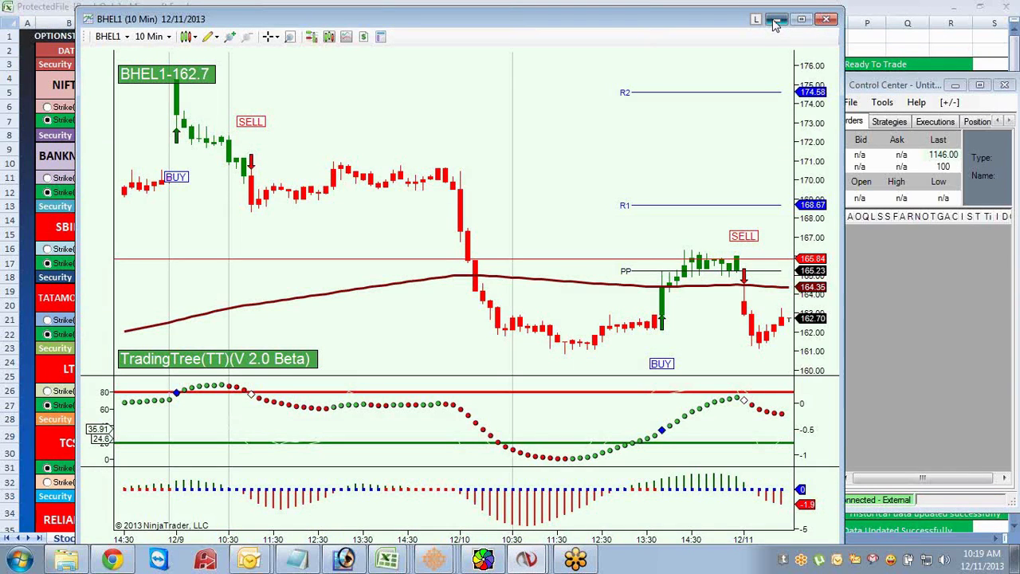
left_click(775, 18)
Create a new chart of BPCL1 with the default data series settings, then minimize it.
left_click(851, 104)
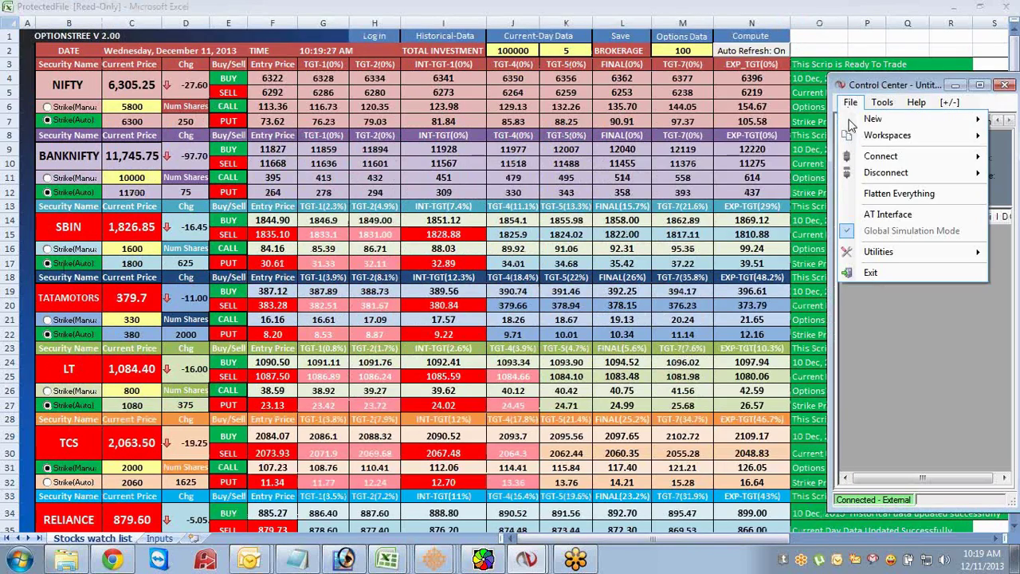
mouse_move(851, 125)
left_click(819, 155)
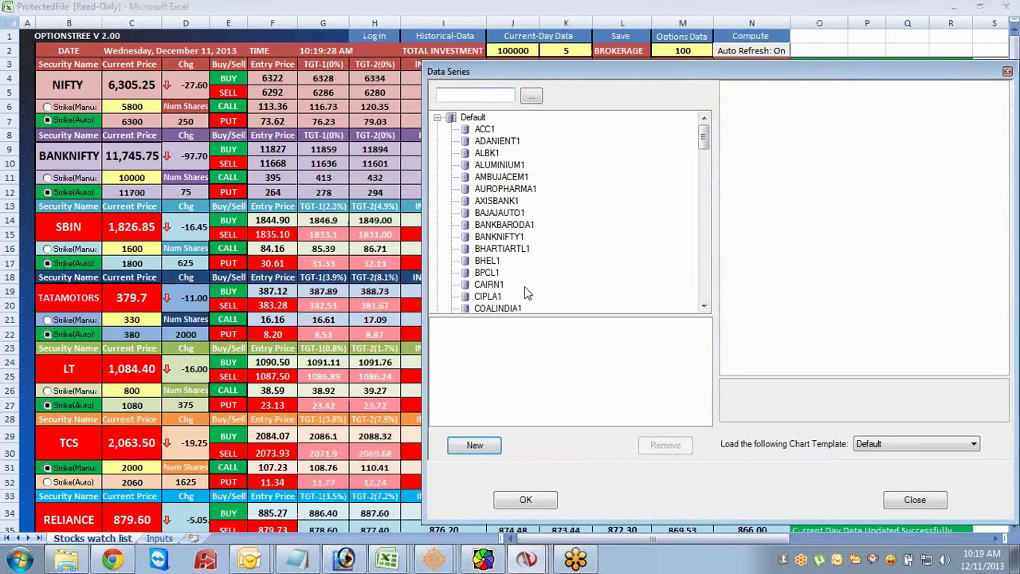
double_click(487, 272)
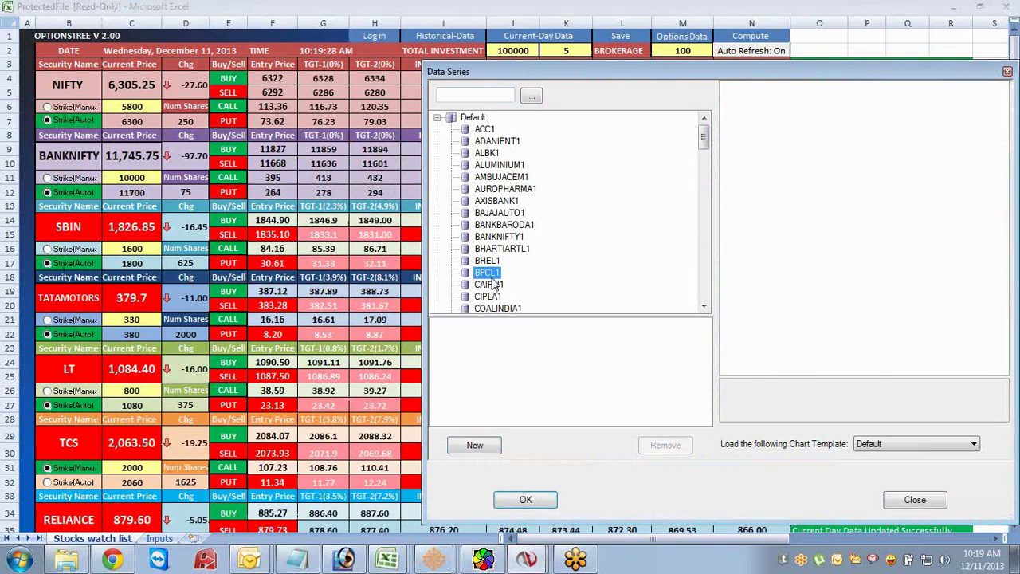
left_click(525, 500)
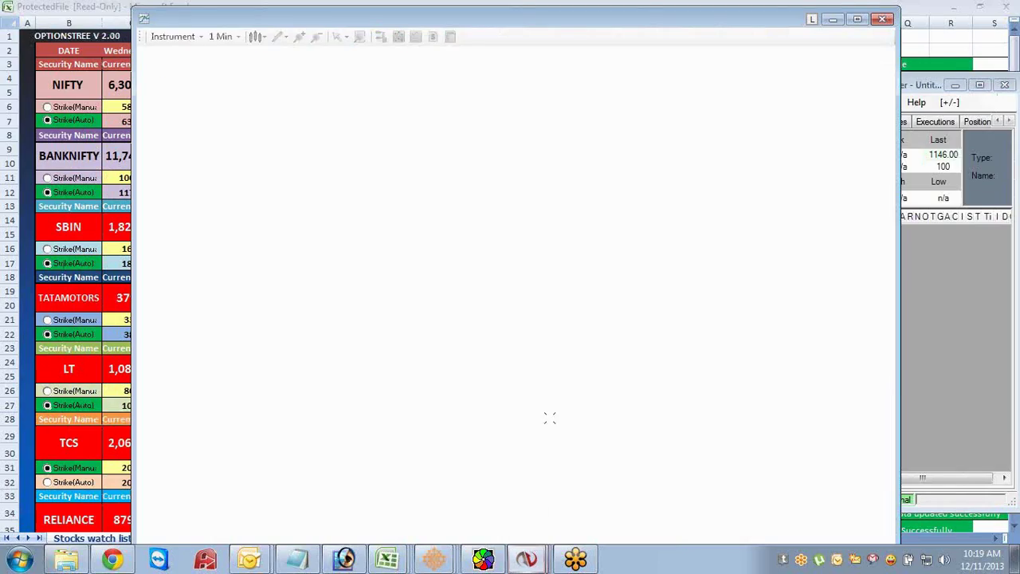
left_click(833, 19)
Create a new 10-minute chart of BANKBARODA1 with 365 days of data, then minimize it.
left_click(850, 102)
mouse_move(862, 122)
left_click(760, 154)
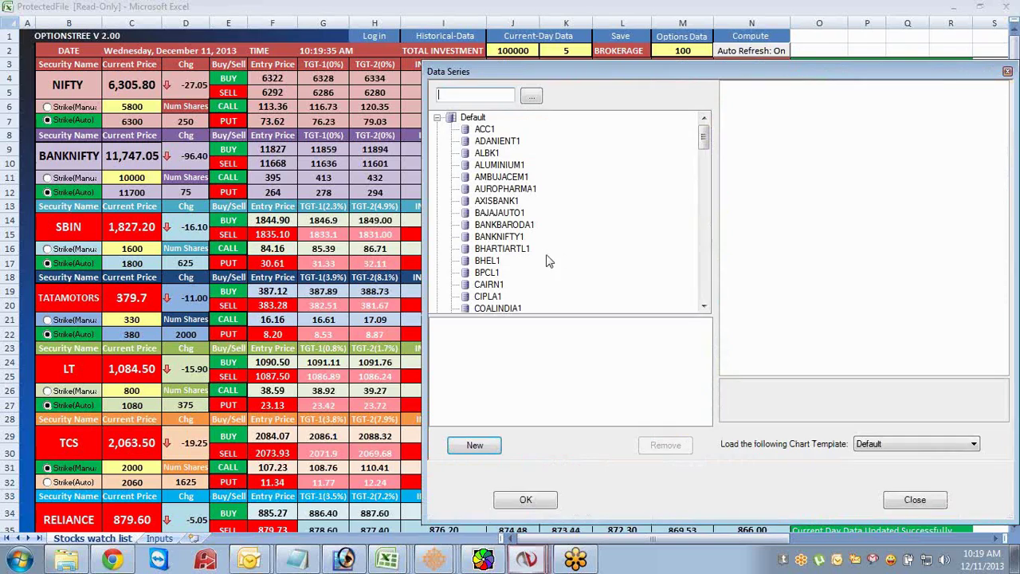
left_click(510, 226)
double_click(510, 227)
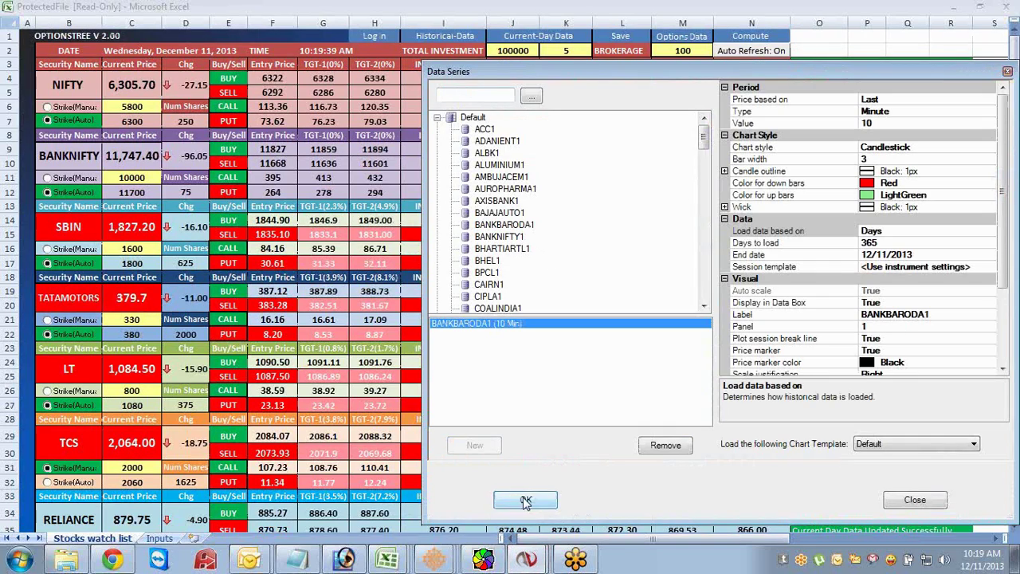
left_click(526, 501)
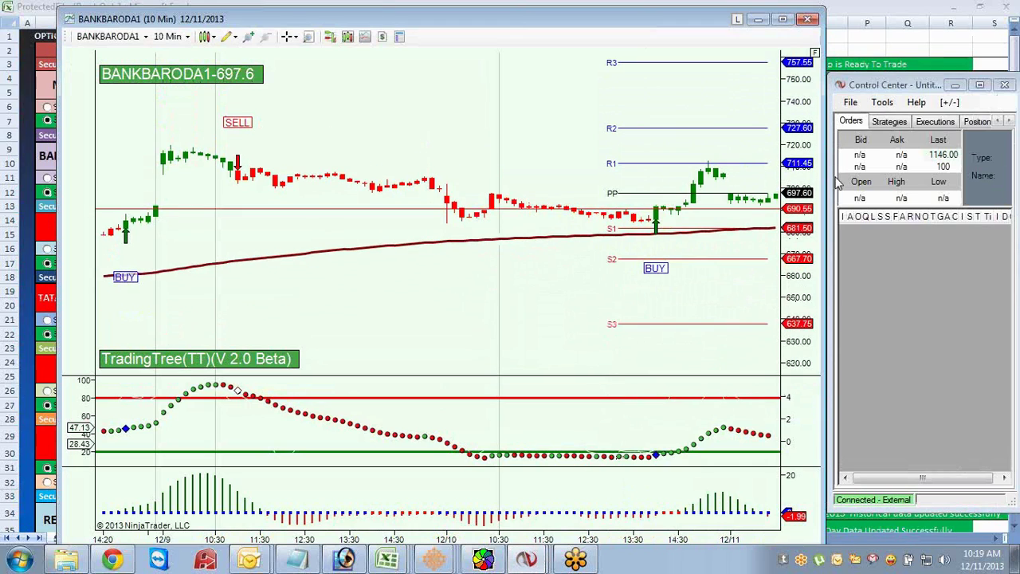
left_click(757, 20)
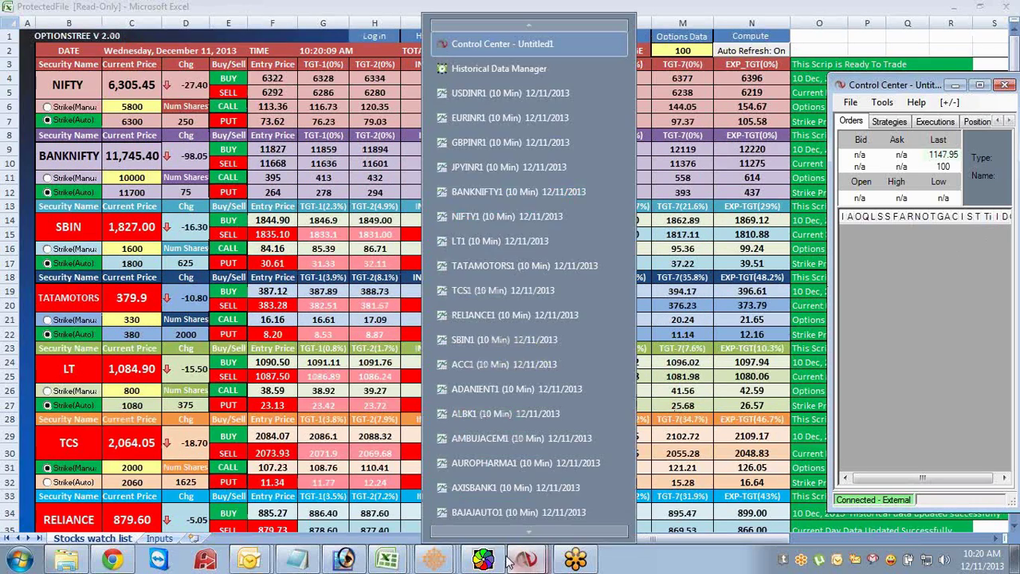
Switch to ShareGuru Data Server and backfill data for CAIRN1, CIPLA1, COALINDIA1, DLF1 and DRREDDY1, leaving out COPPER1 and CRUDEOIL1.
left_click(482, 558)
scroll(637, 374, "down", 5)
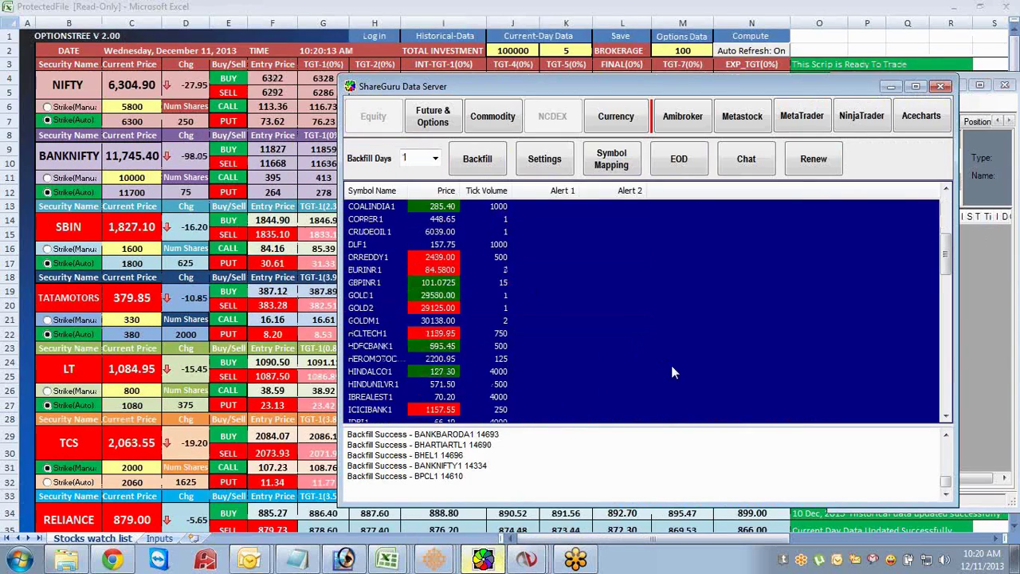
scroll(608, 350, "up", 2)
left_click(373, 259)
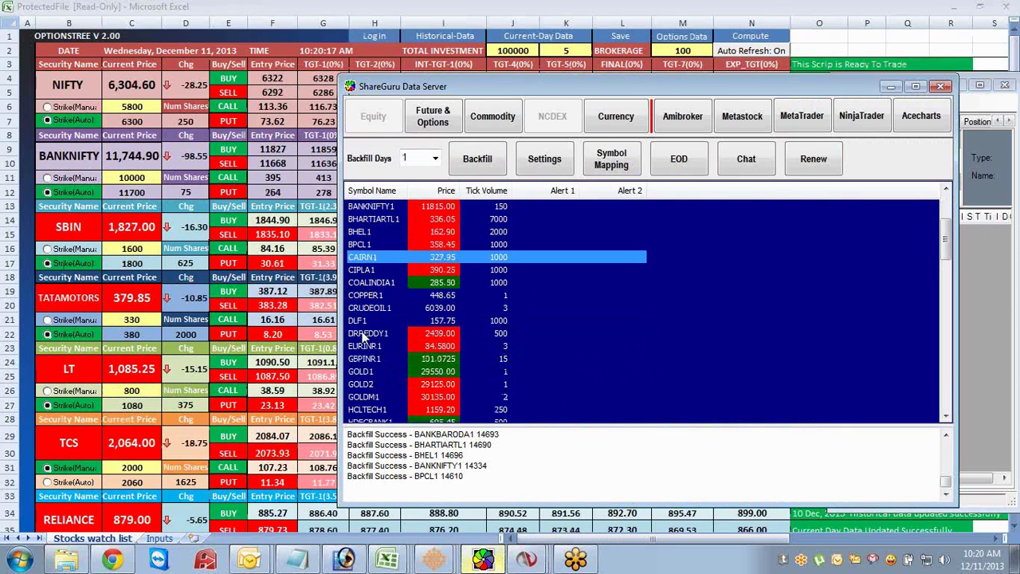
left_click(360, 336, "shift")
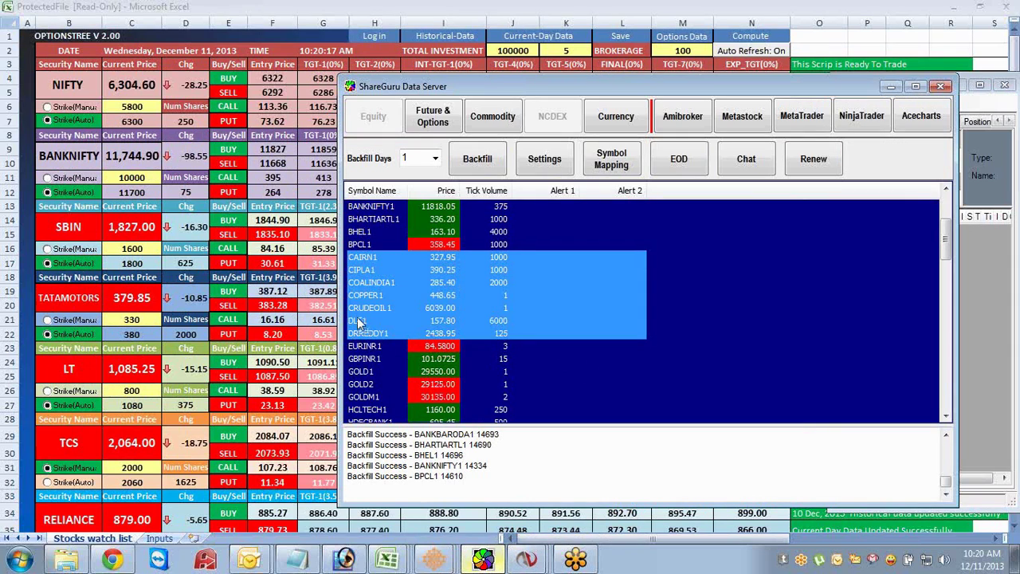
left_click(363, 307, "ctrl")
left_click(364, 295, "ctrl")
right_click(538, 275)
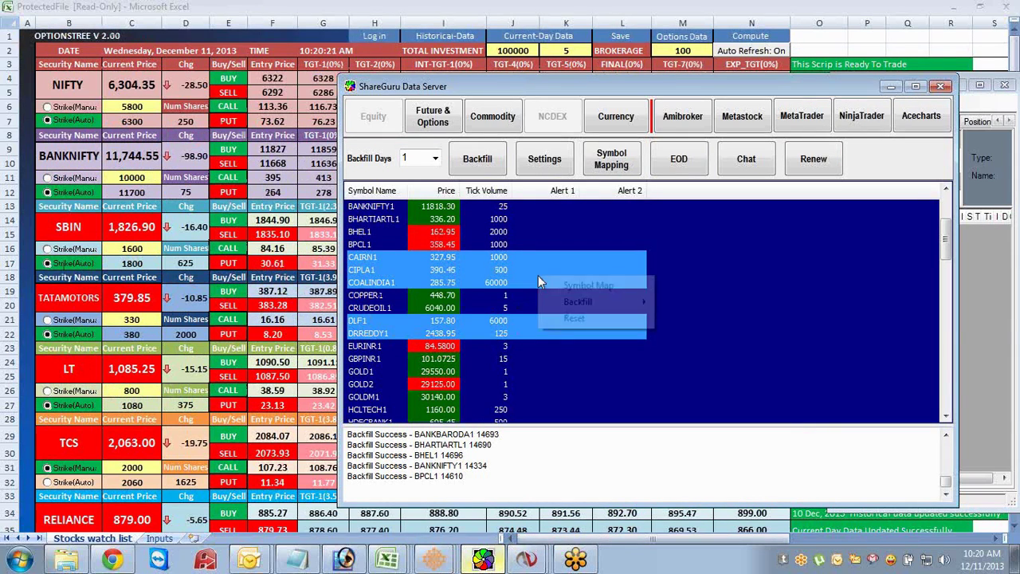
mouse_move(578, 305)
left_click(715, 409)
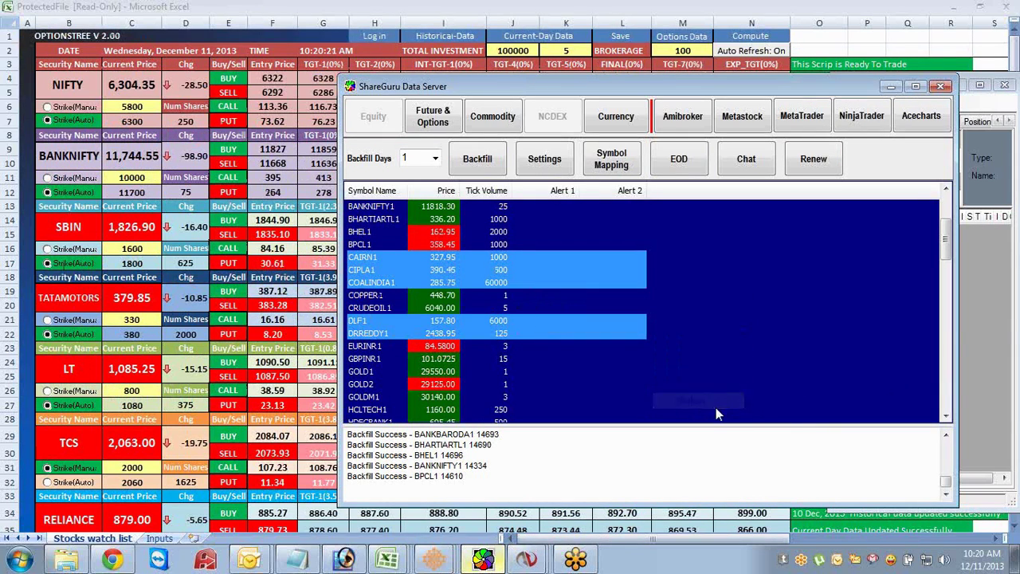
Switch to the NinjaTrader Control Center and open the Historical Data Manager.
left_click(989, 311)
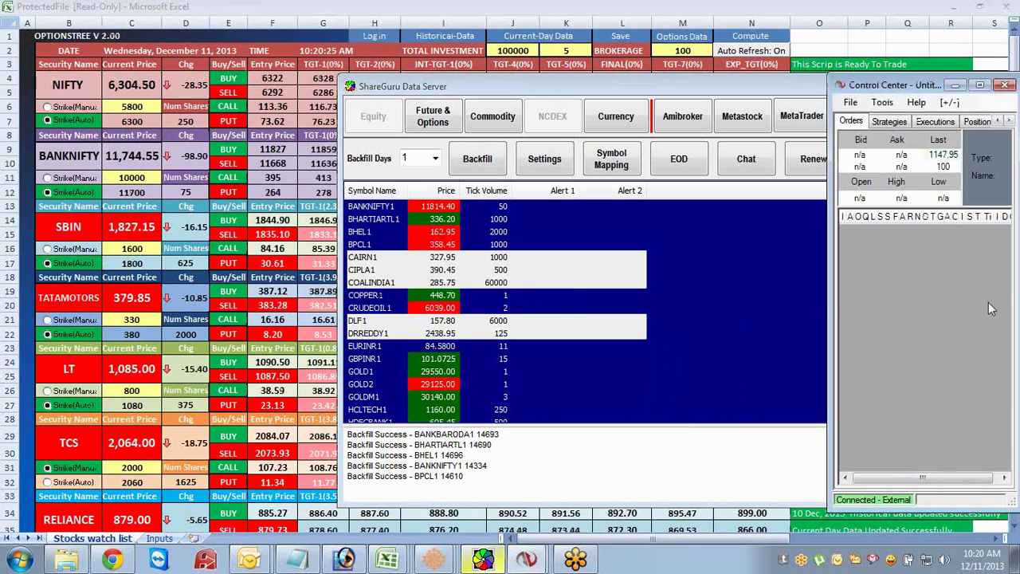
left_click(882, 102)
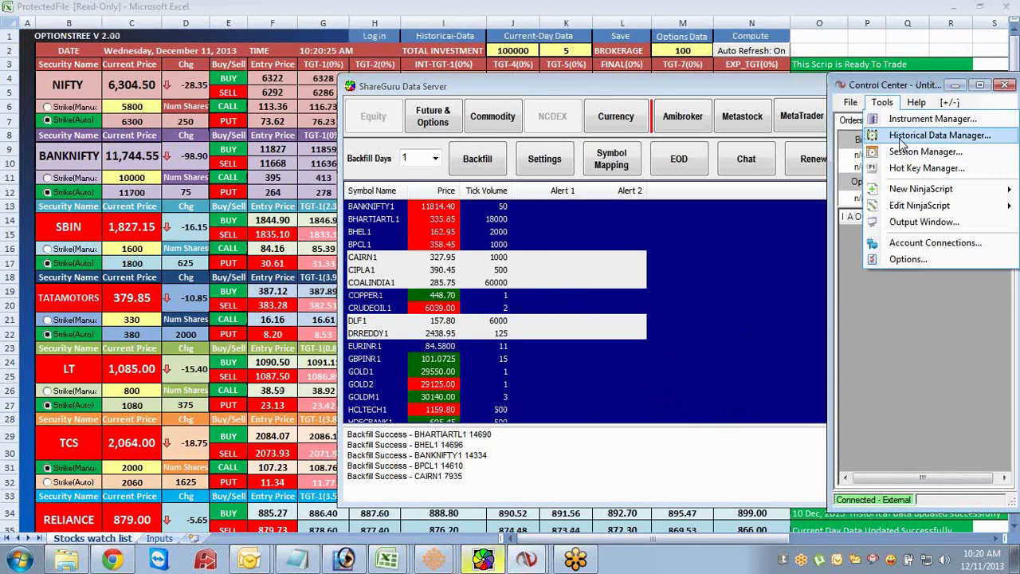
left_click(885, 136)
Import the CAIRN1, CIPLA1, COALINDIA1, DLF1 and DRREDDY1 files from the NTImportDir folder, then minimize the Historical Data Manager.
left_click(629, 258)
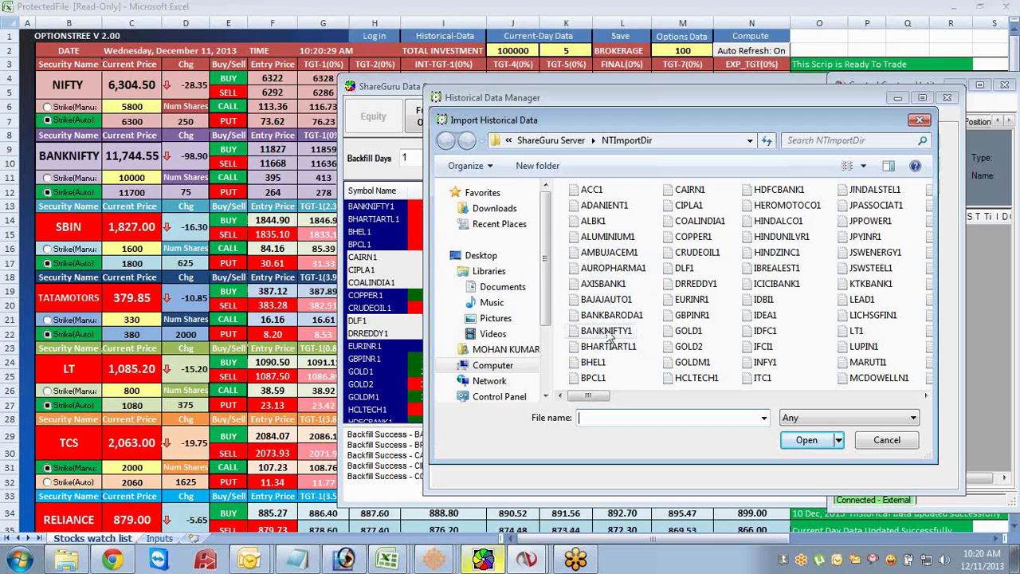
left_click(690, 190)
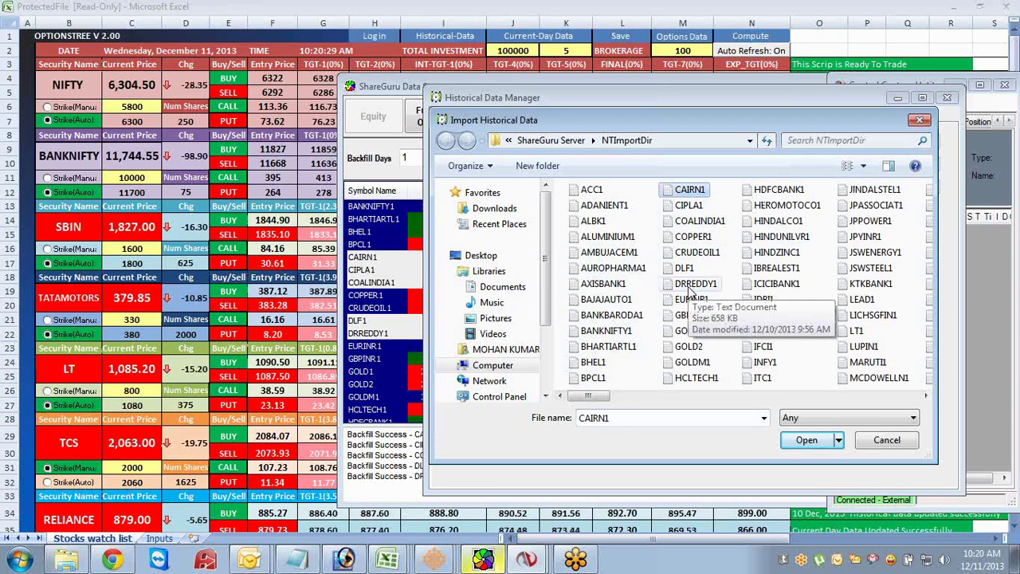
left_click(690, 286, "shift")
left_click(697, 252, "ctrl")
left_click(693, 235, "ctrl")
left_click(797, 443)
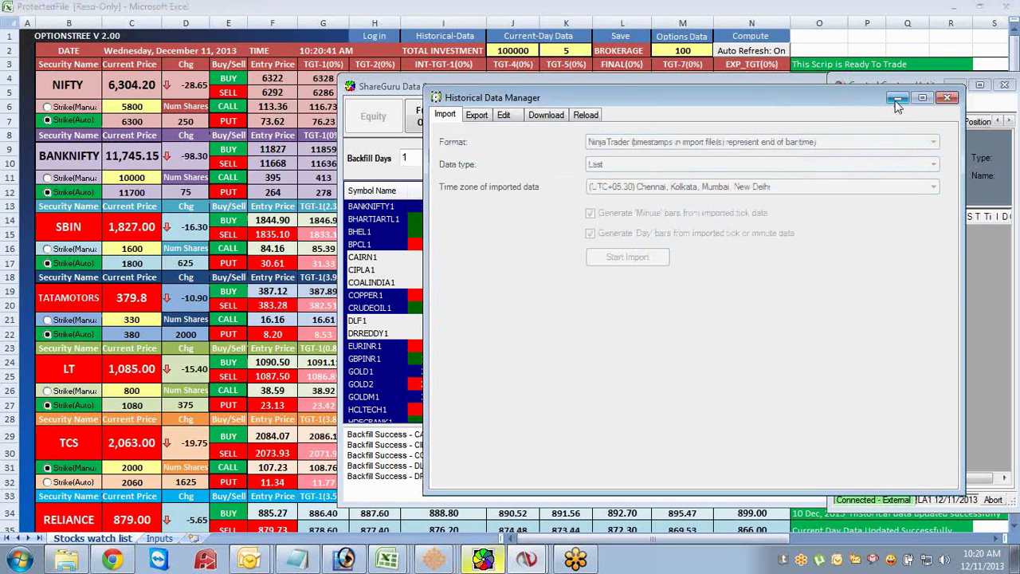
left_click(898, 97)
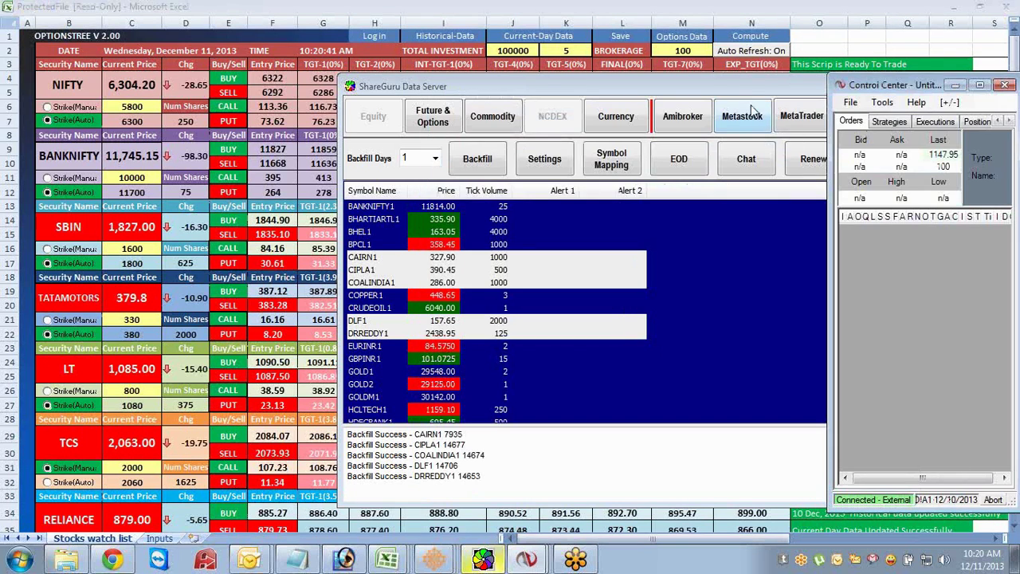
Bring the ShareGuru Data Server window forward and minimize it.
left_click(756, 99)
left_click(890, 86)
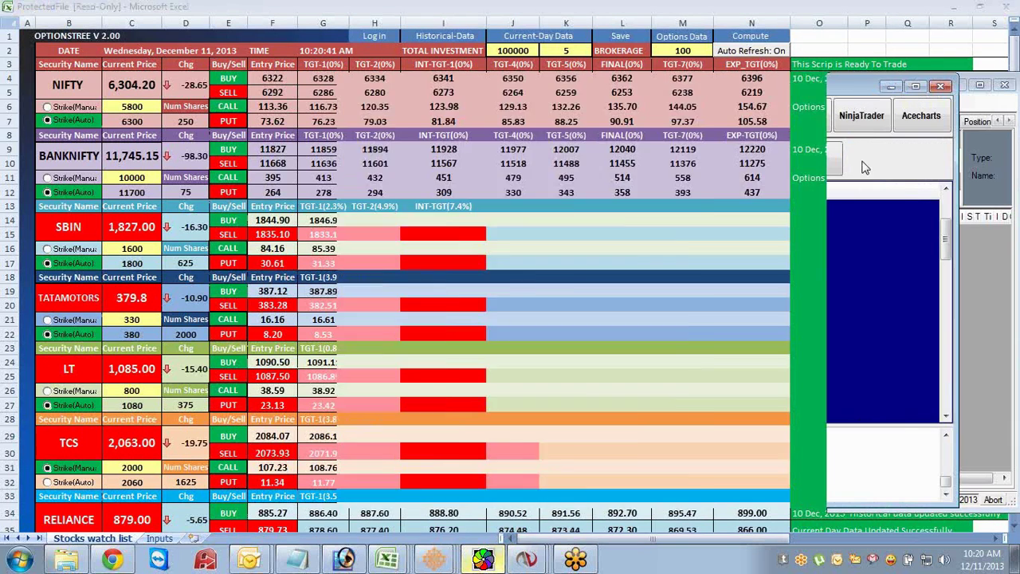
left_click(627, 388)
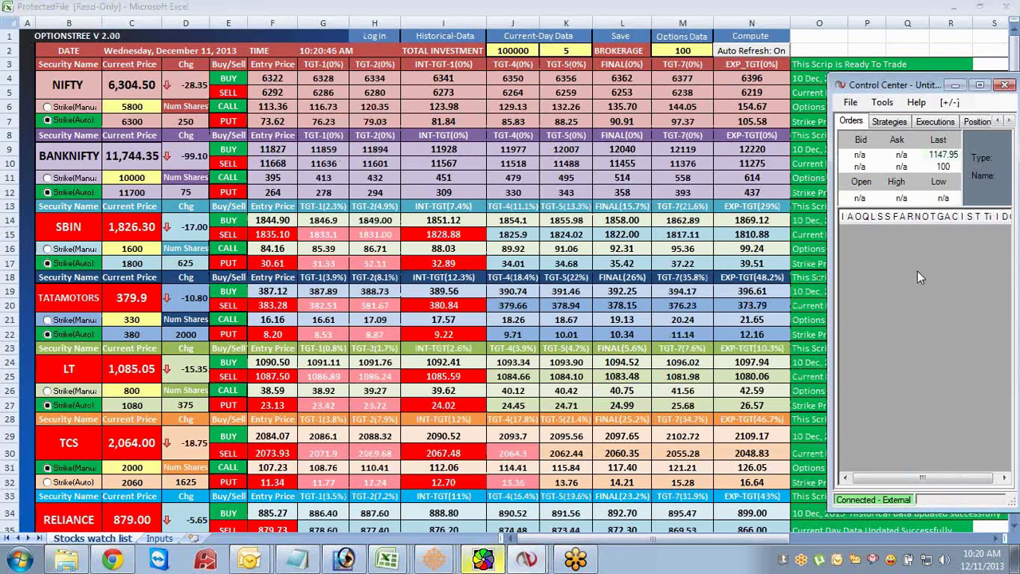
Create a new 10-minute chart of CAIRN1 with 365 days of data, then minimize it.
left_click(850, 102)
mouse_move(862, 117)
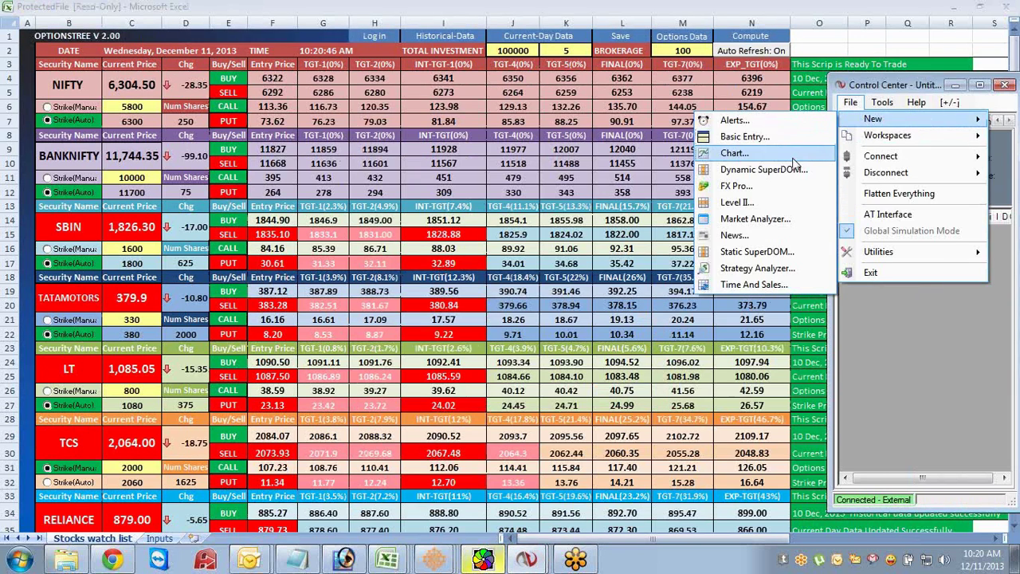
left_click(721, 153)
double_click(488, 283)
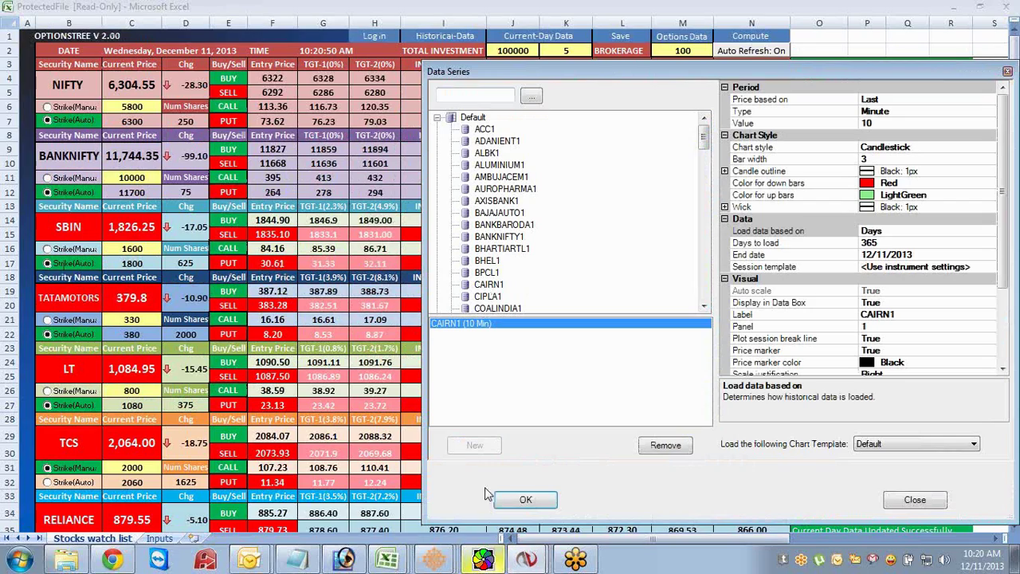
key("Return")
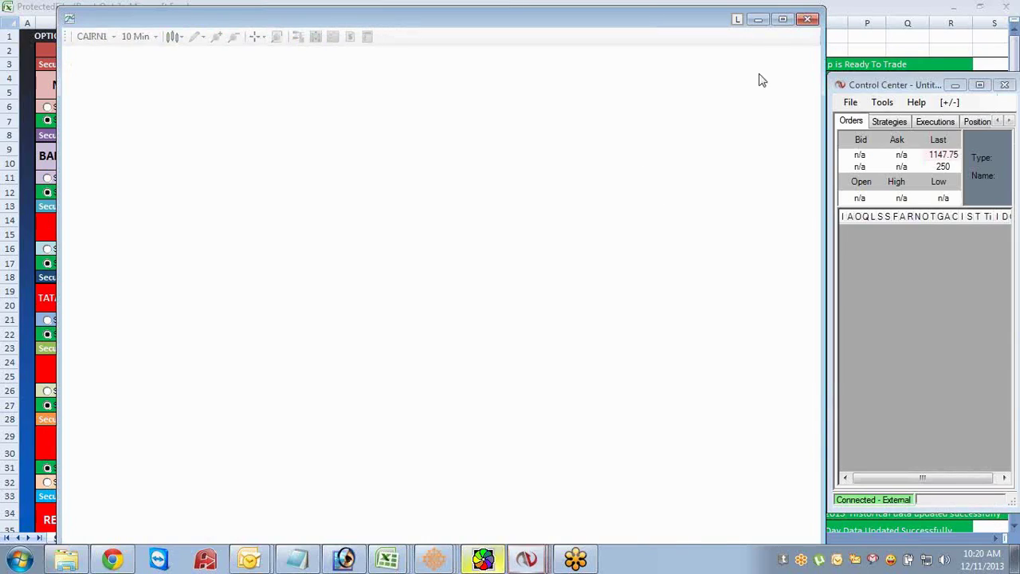
left_click(758, 20)
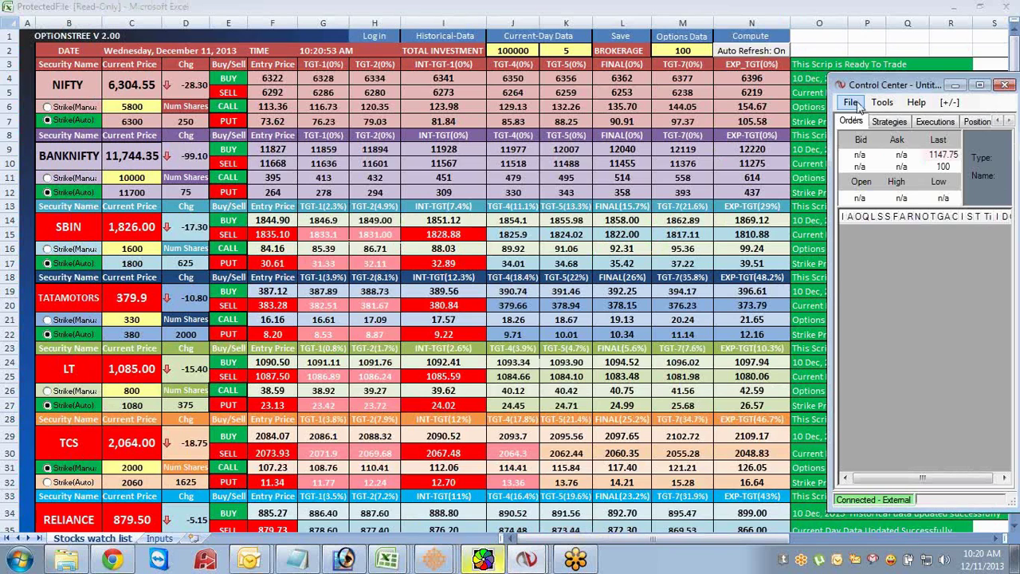
Create a new 10-minute chart of CIPLA1 with 365 days of data.
left_click(850, 102)
mouse_move(870, 118)
left_click(734, 152)
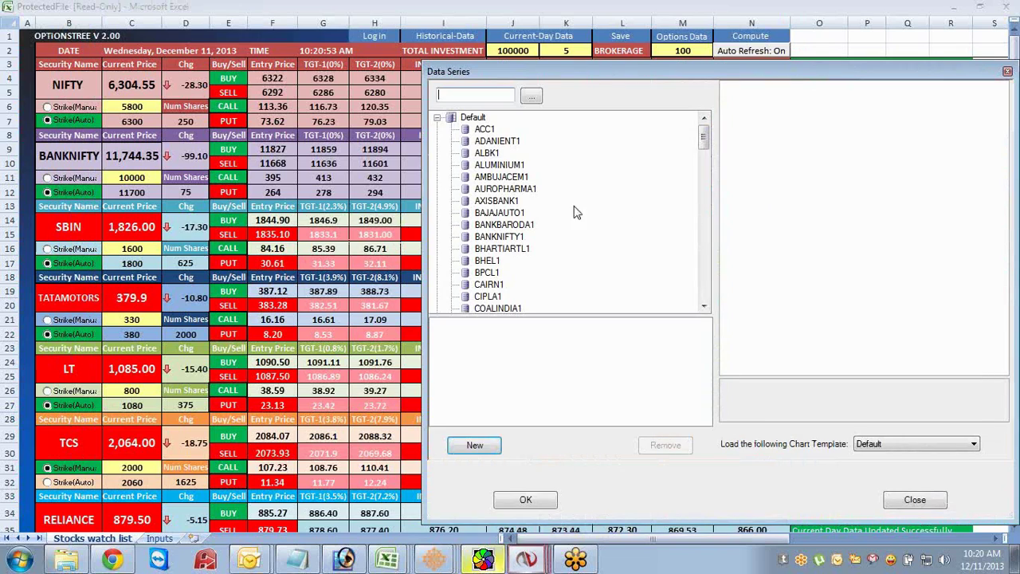
double_click(487, 296)
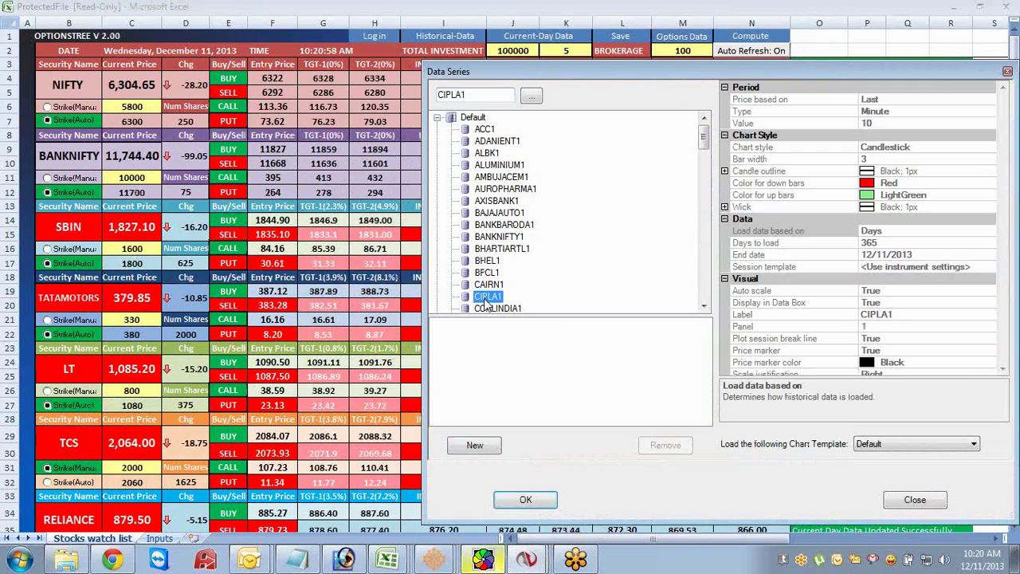
left_click(504, 499)
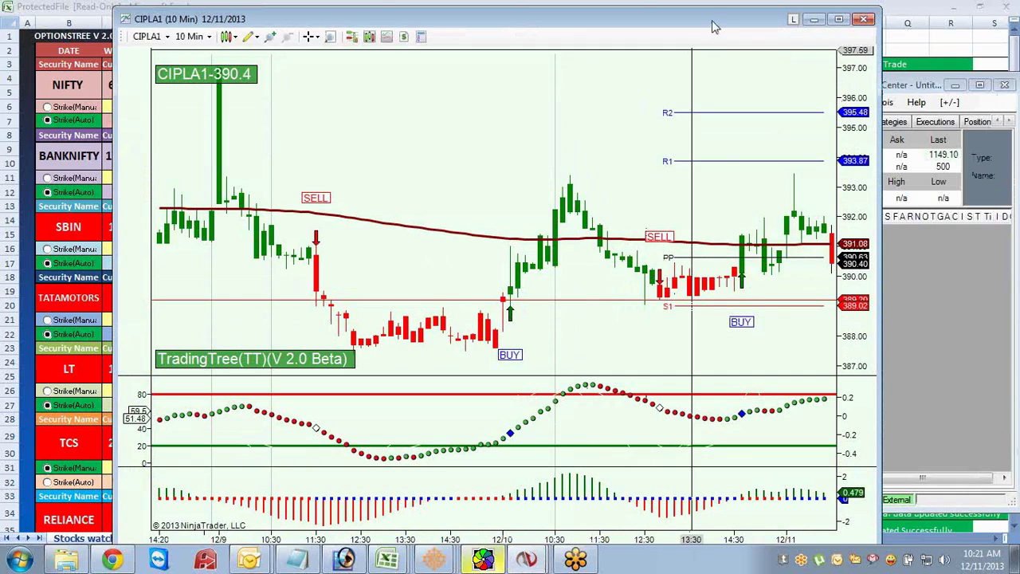
Minimize the CIPLA1 chart and create a new 10-minute chart of COALINDIA1 with 365 days of data.
left_click(814, 18)
left_click(850, 102)
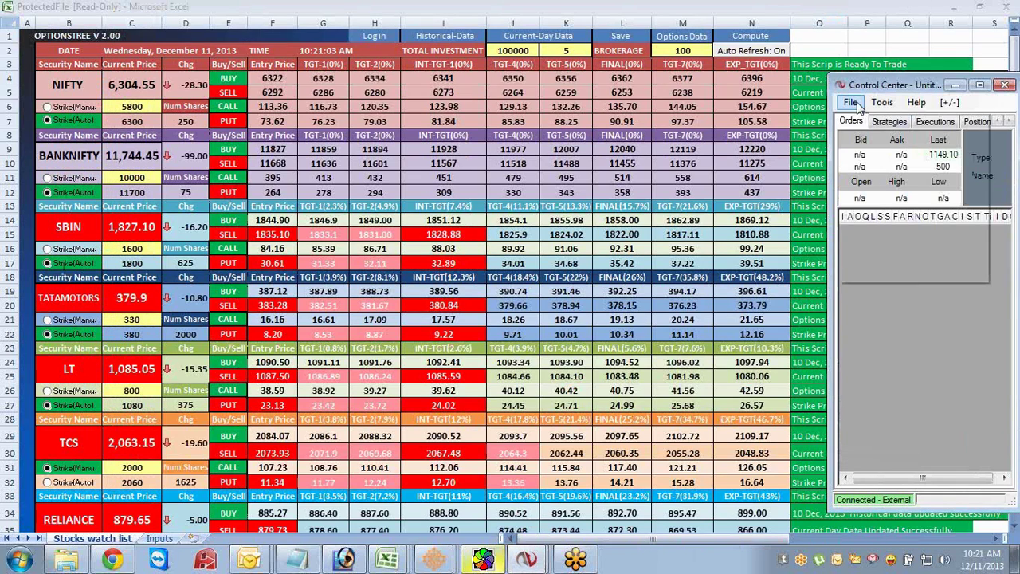
mouse_move(865, 120)
left_click(733, 151)
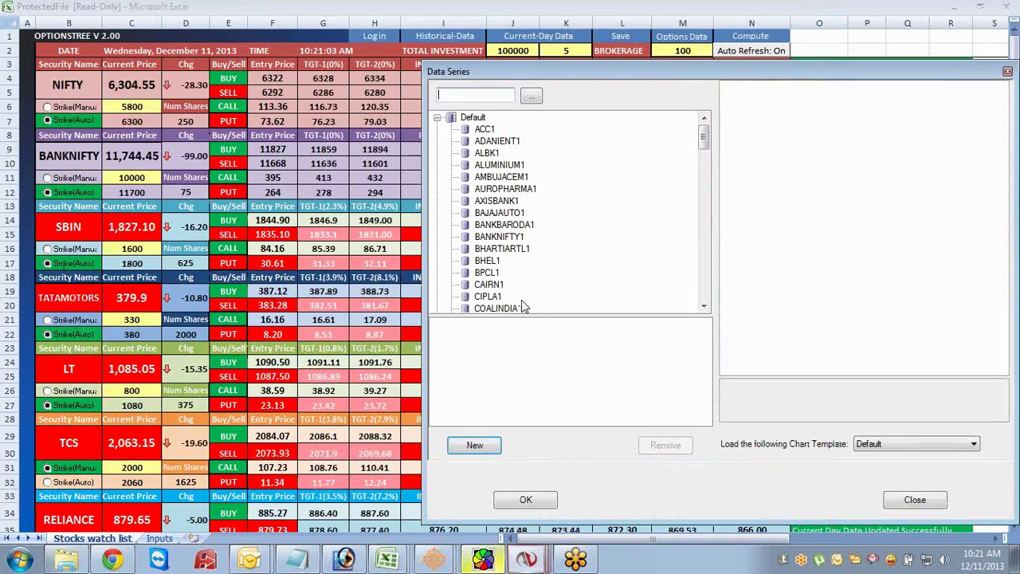
double_click(489, 297)
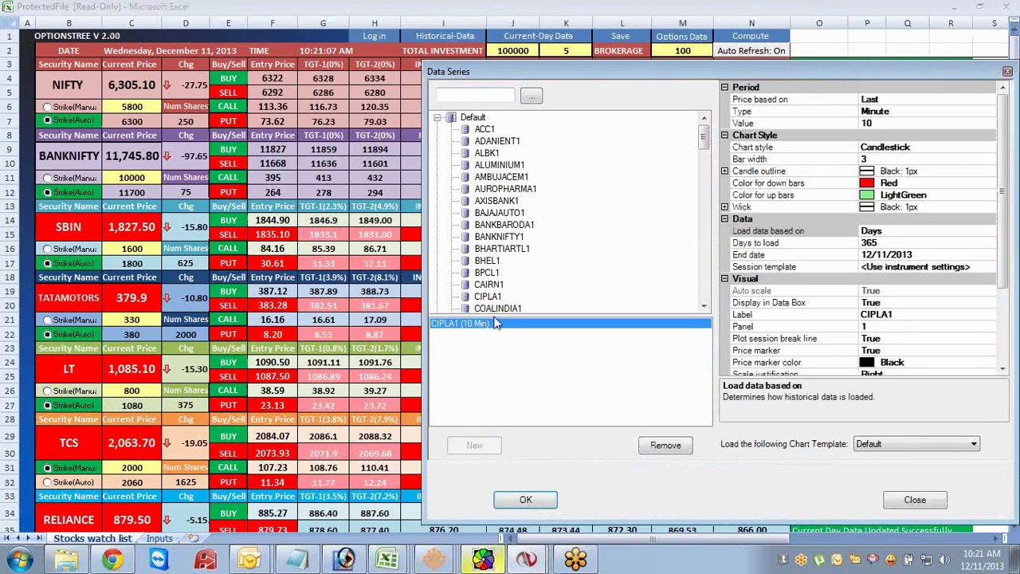
left_click(665, 444)
double_click(498, 308)
left_click(526, 498)
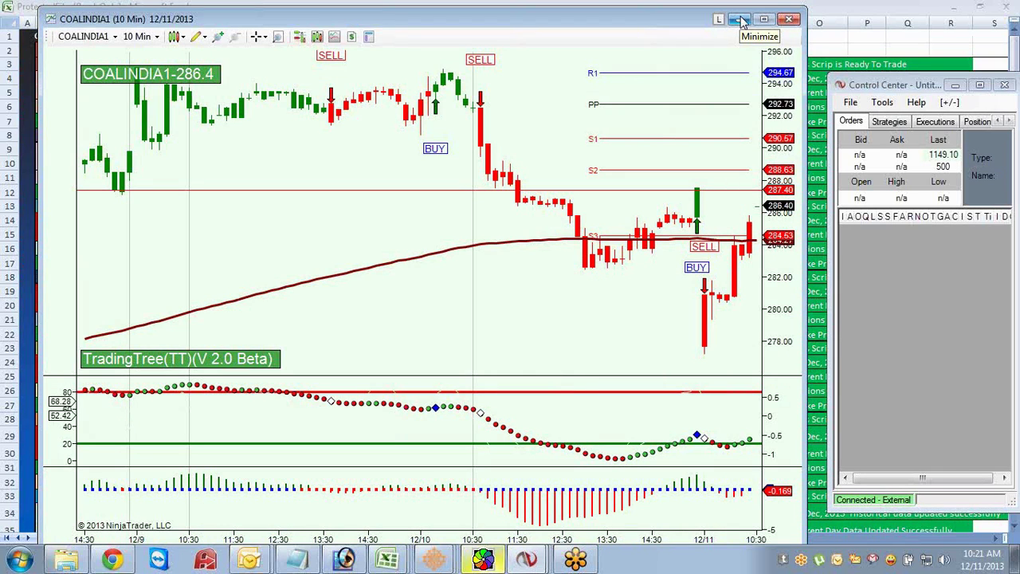
Create a new 10-minute chart of DLF1 with 365 days of data, then minimize it.
left_click(856, 107)
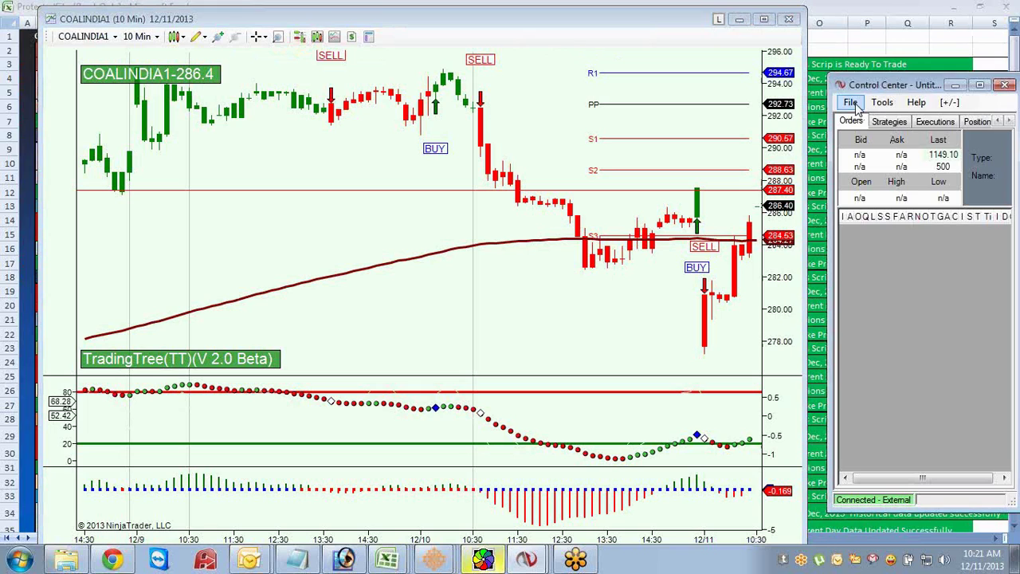
left_click(852, 105)
mouse_move(852, 128)
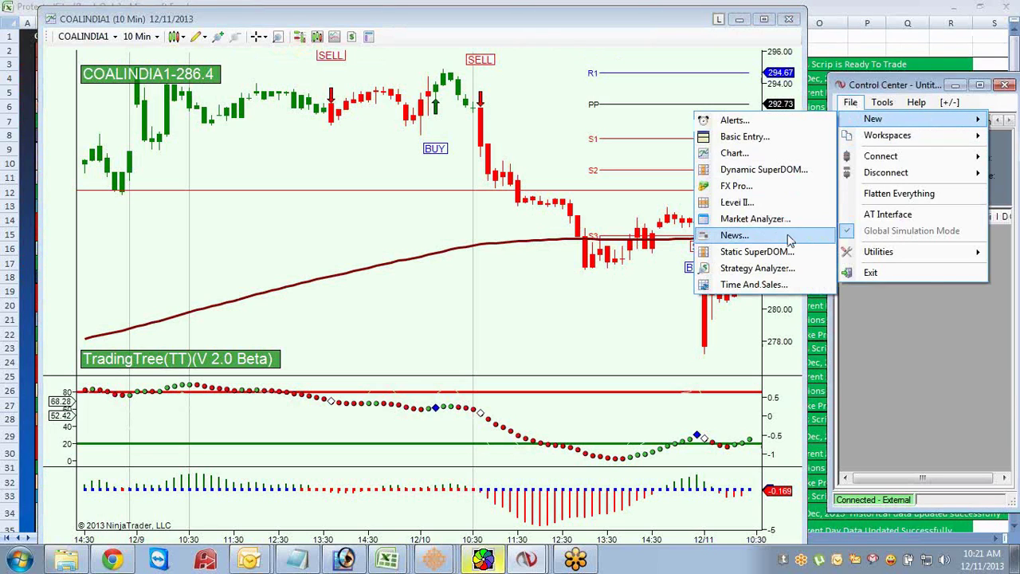
left_click(734, 152)
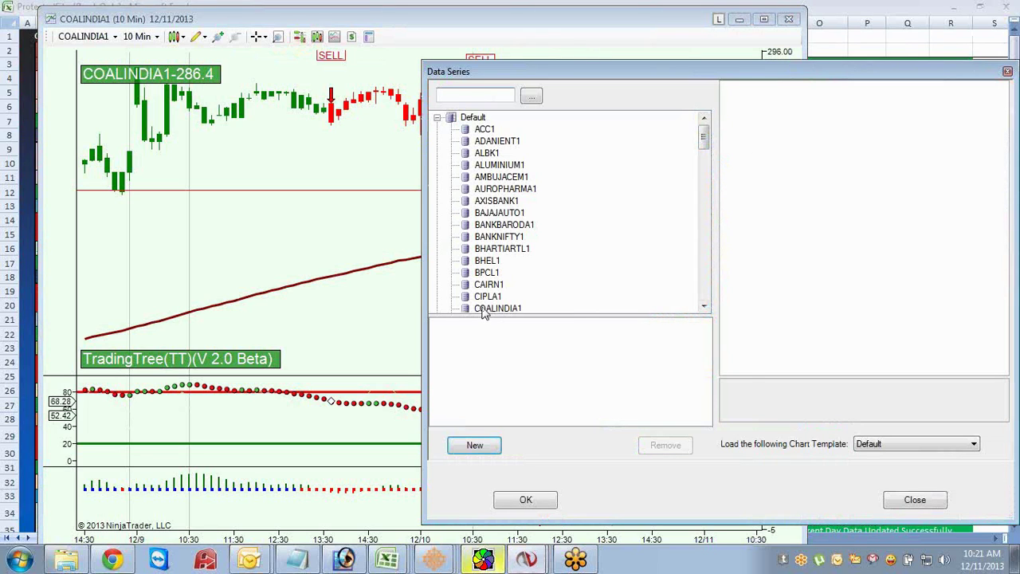
left_click(488, 297)
scroll(492, 215, "down", 4)
double_click(484, 200)
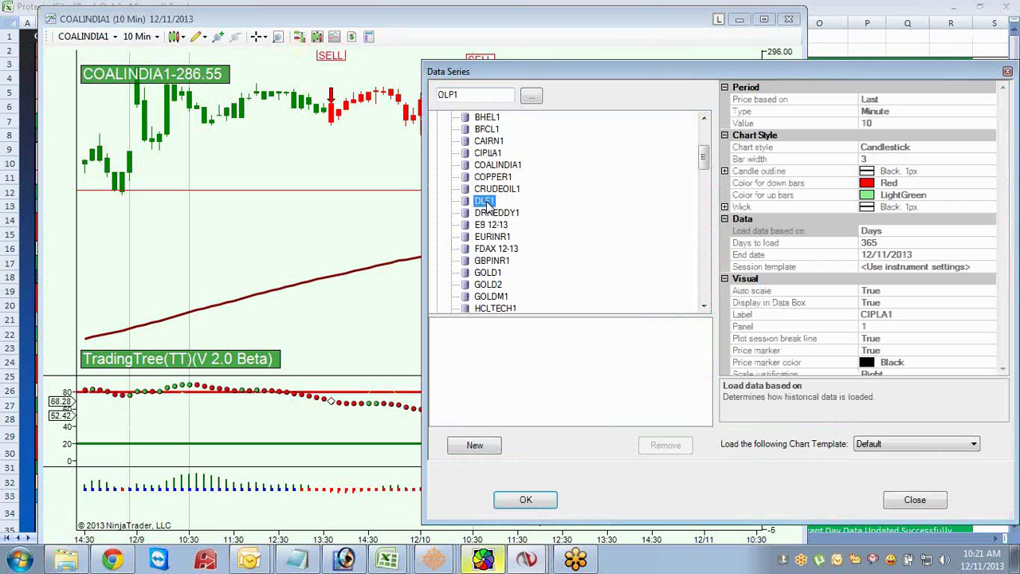
left_click(526, 500)
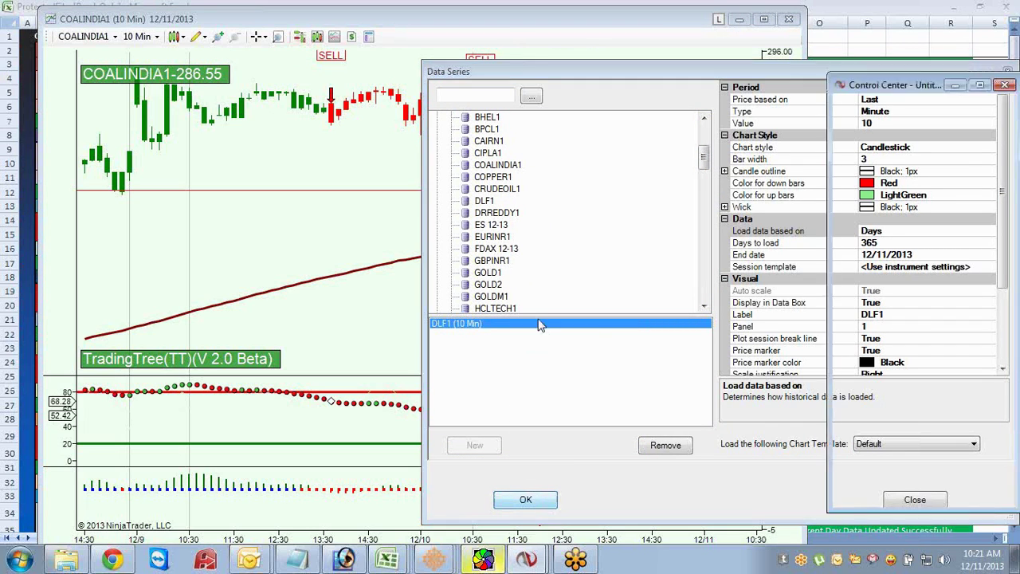
left_click(796, 19)
Create a new 10-minute chart of DRREDDY1 with 365 days of data, then minimize it.
left_click(850, 102)
mouse_move(868, 121)
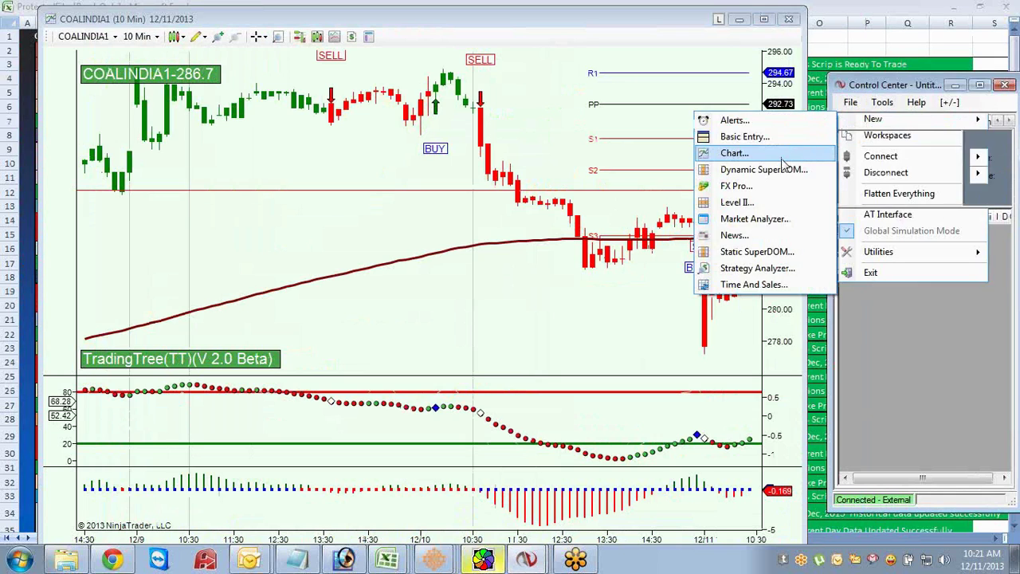
left_click(716, 153)
left_click(494, 295)
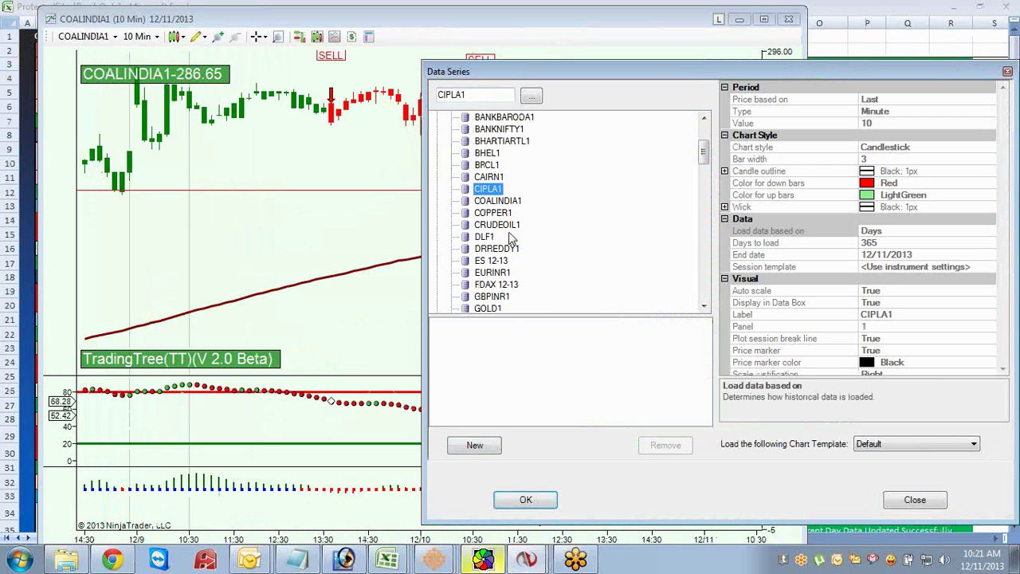
double_click(495, 248)
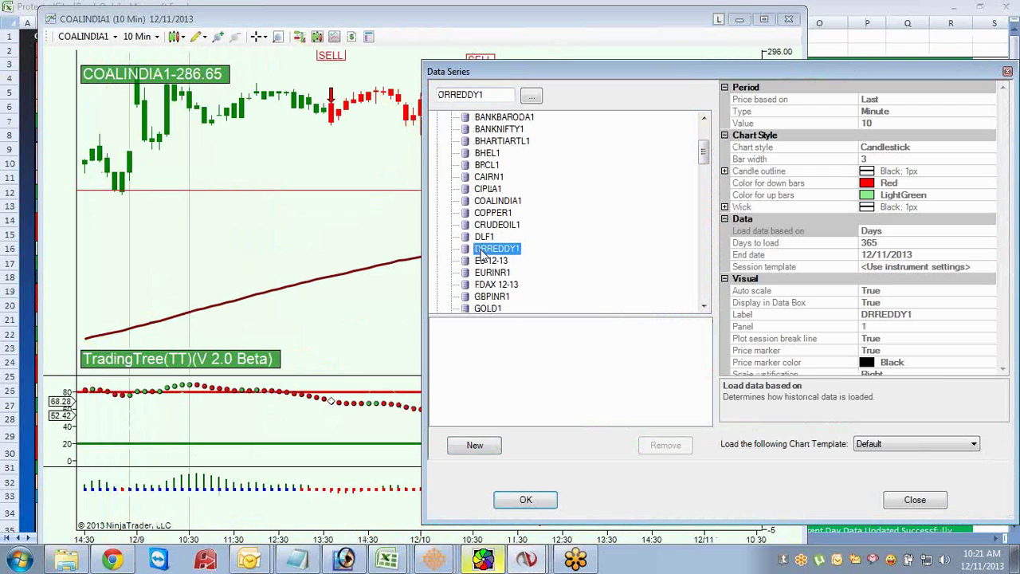
left_click(525, 499)
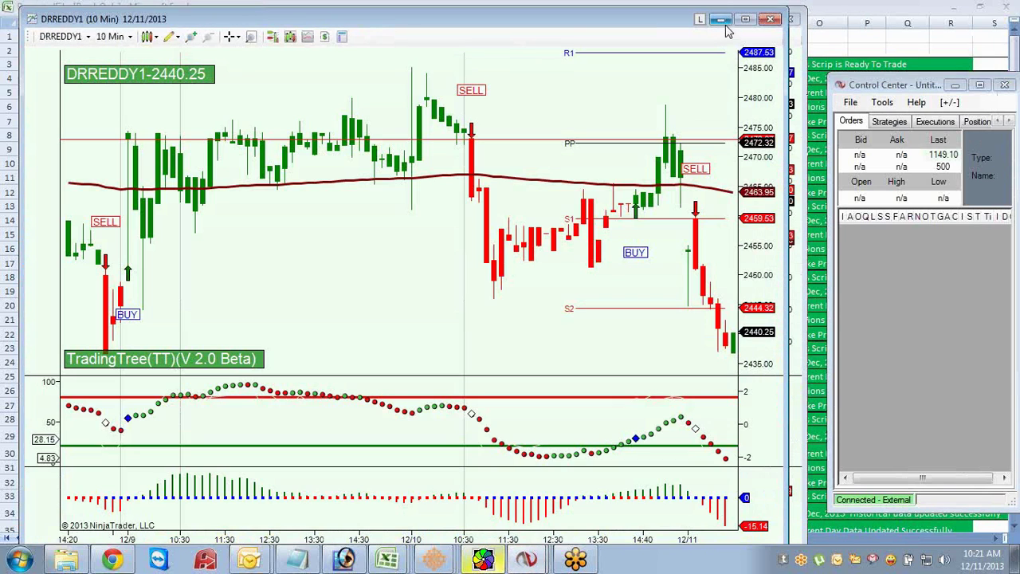
left_click(720, 18)
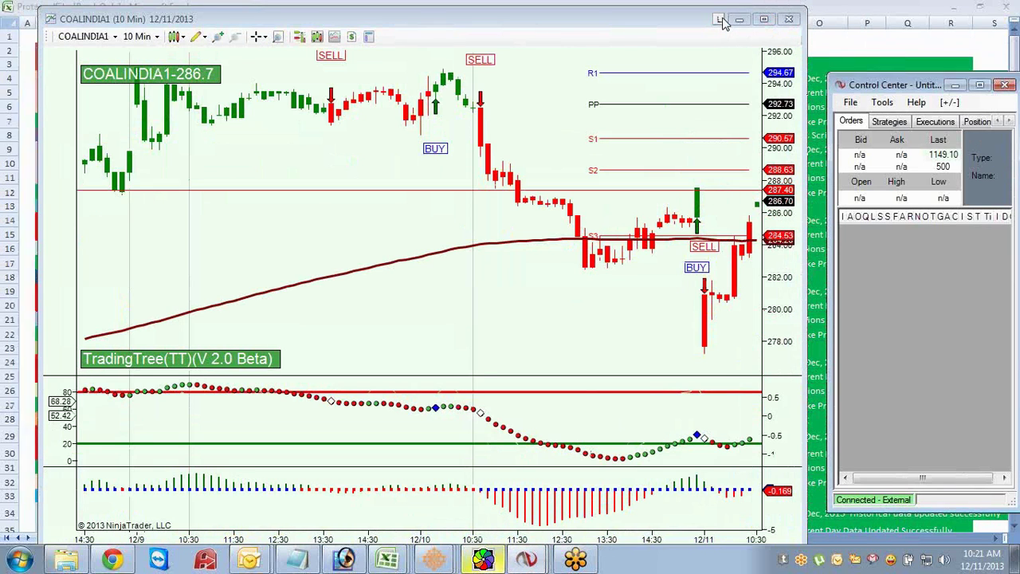
Compress the COALINDIA1 chart's price scale and shift its bars back to leave empty space after the latest bar.
left_click_drag(776, 239, 777, 279)
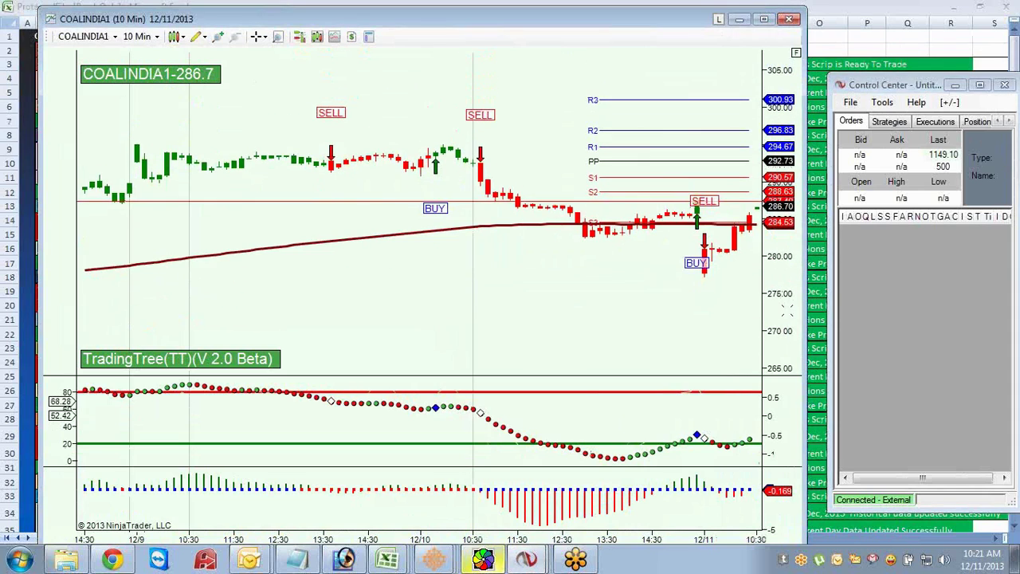
left_click_drag(671, 331, 565, 330)
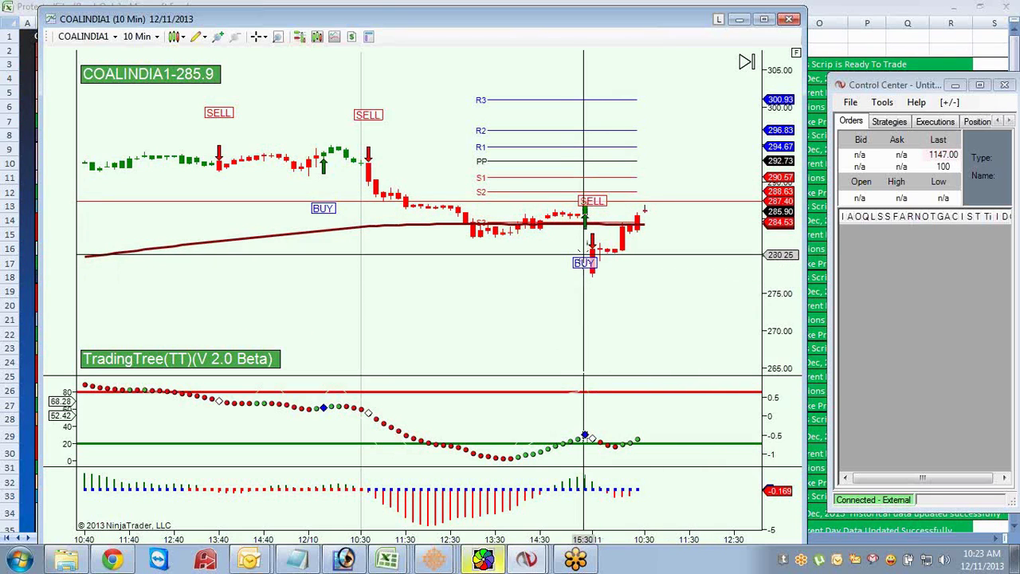
Switch to the OptionsTree workbook in Excel and examine the entry prices and SBIN's TGT-1, TGT-2 and INT-TGT headings.
left_click(859, 8)
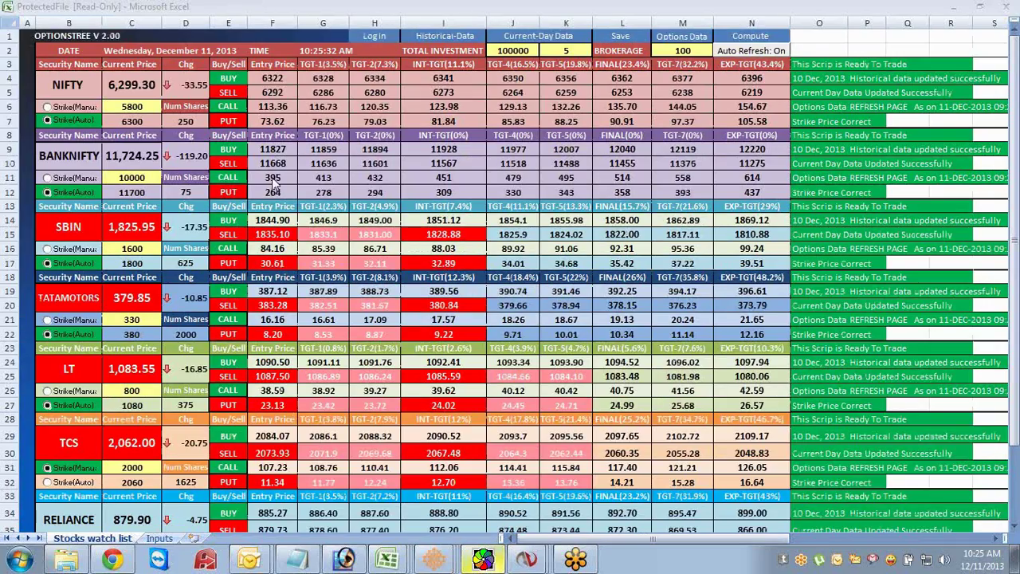
left_click(273, 179)
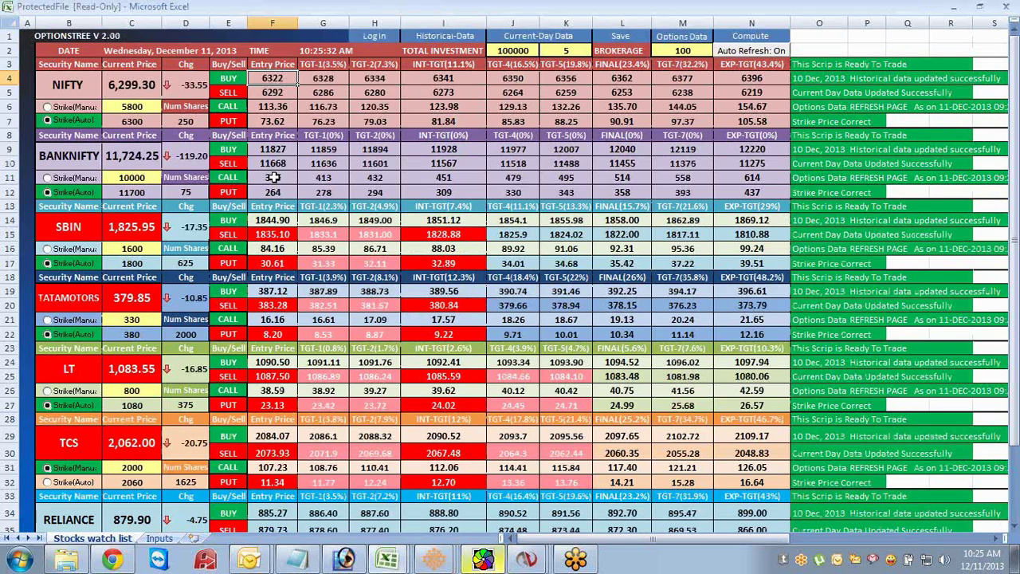
left_click(339, 206)
left_click(371, 206)
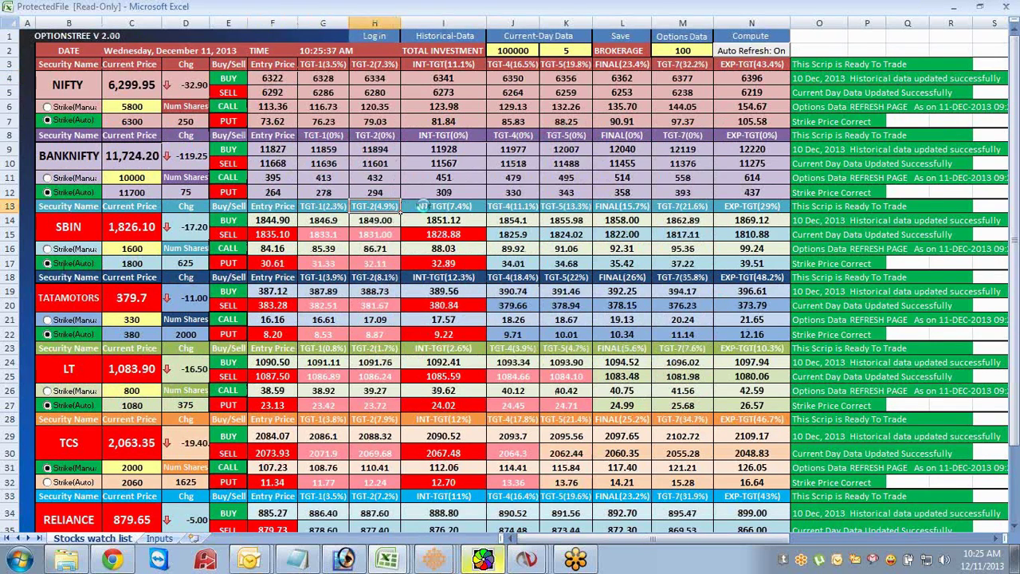
left_click(422, 206)
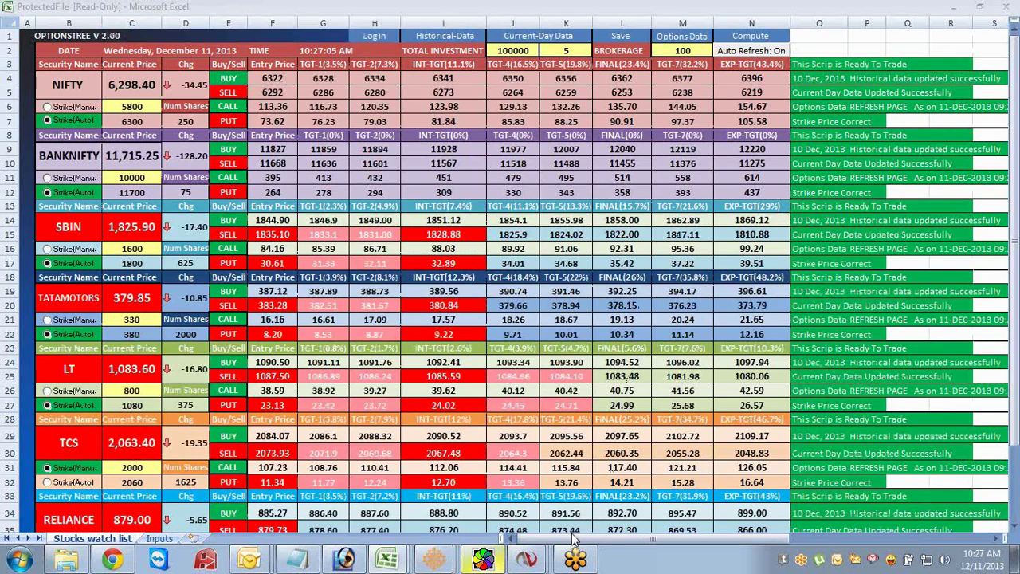
Switch to the ShareGuru Data Server and backfill 30 days of data for the symbols HCLTECH1 through ICICIBANK1.
left_click(483, 560)
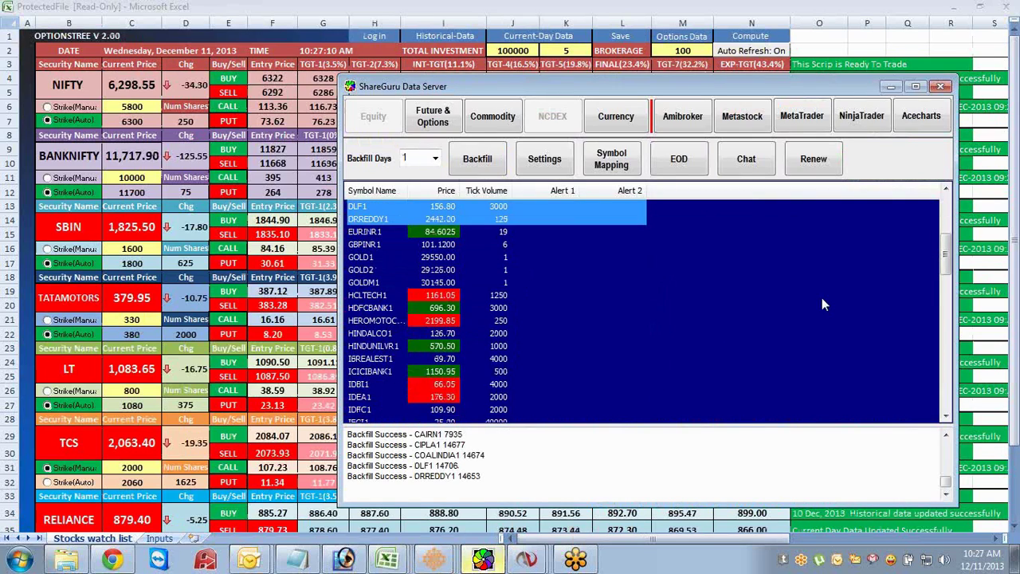
scroll(822, 301, "up", 1)
left_click(369, 334)
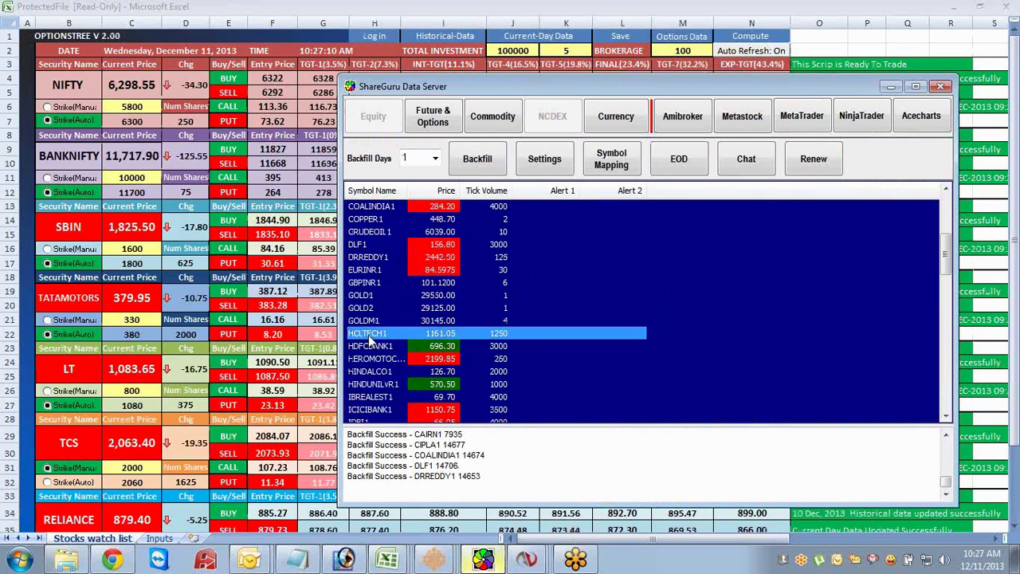
left_click(374, 409, "shift")
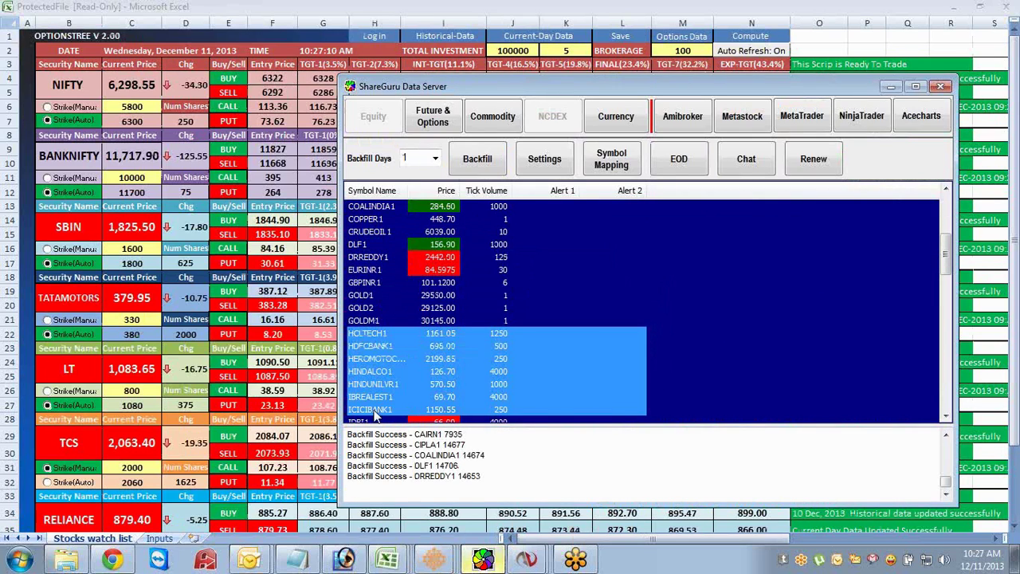
right_click(548, 384)
mouse_move(609, 410)
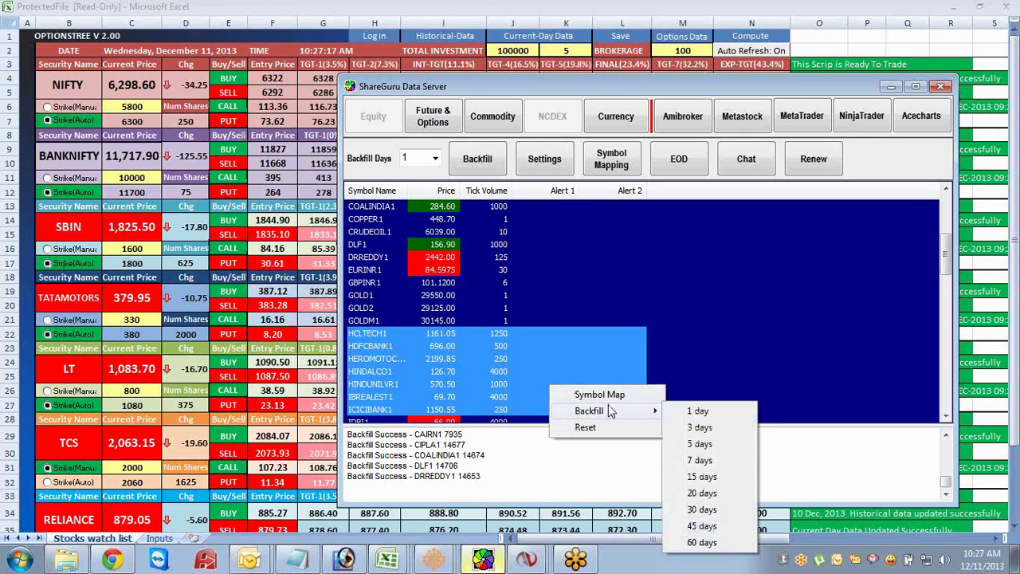
left_click(701, 509)
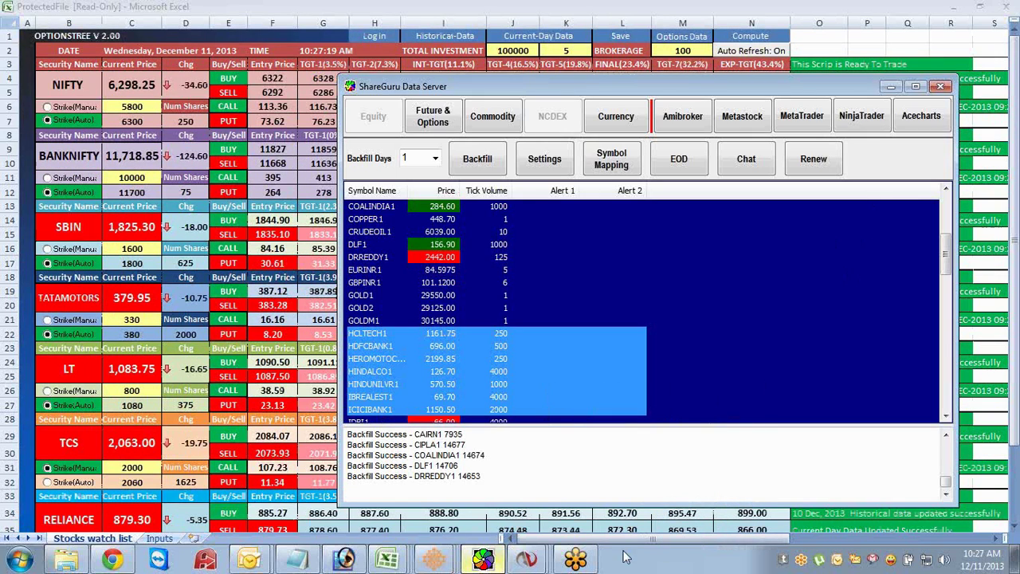
Open NinjaTrader's Historical Data Manager, start an import with data type Last, and reposition the file selection dialog.
right_click(526, 557)
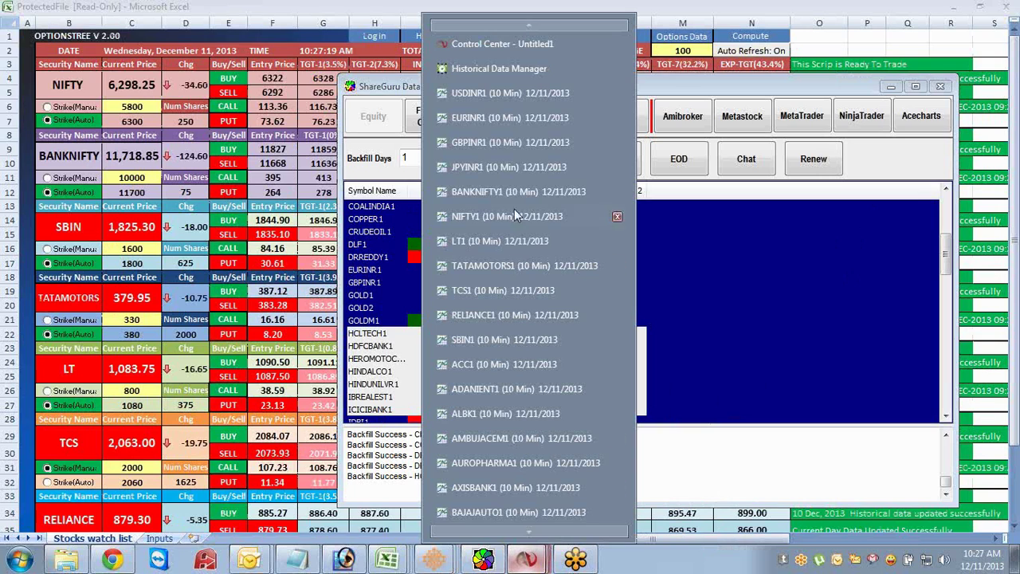
left_click(509, 46)
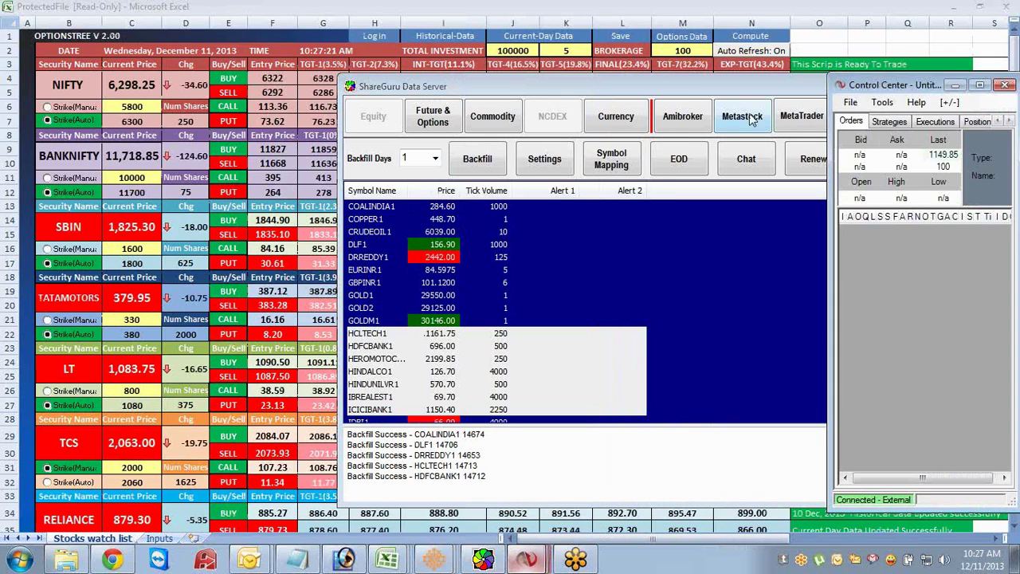
left_click(882, 102)
left_click(905, 137)
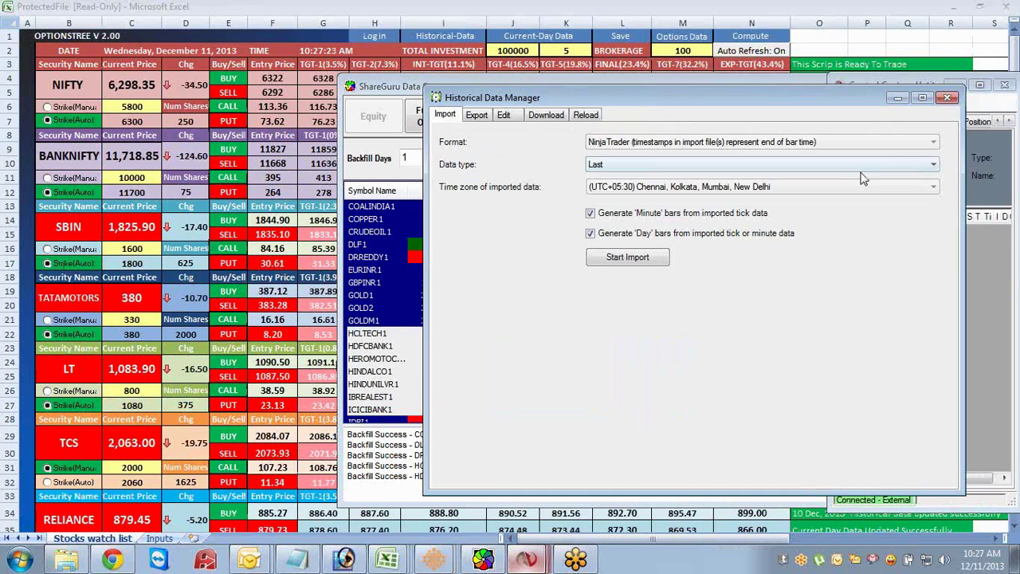
left_click(627, 257)
left_click_drag(637, 128, 719, 124)
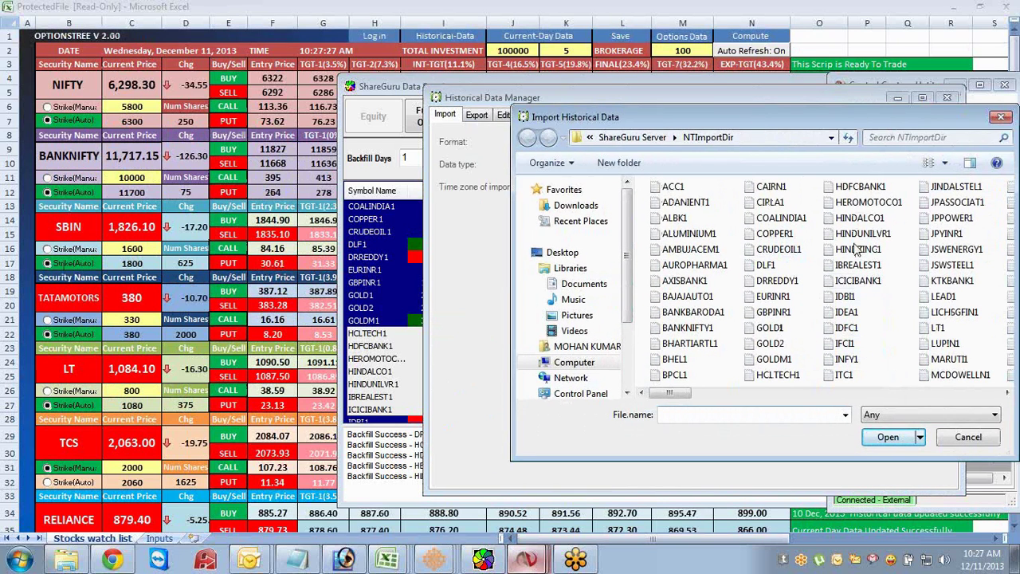